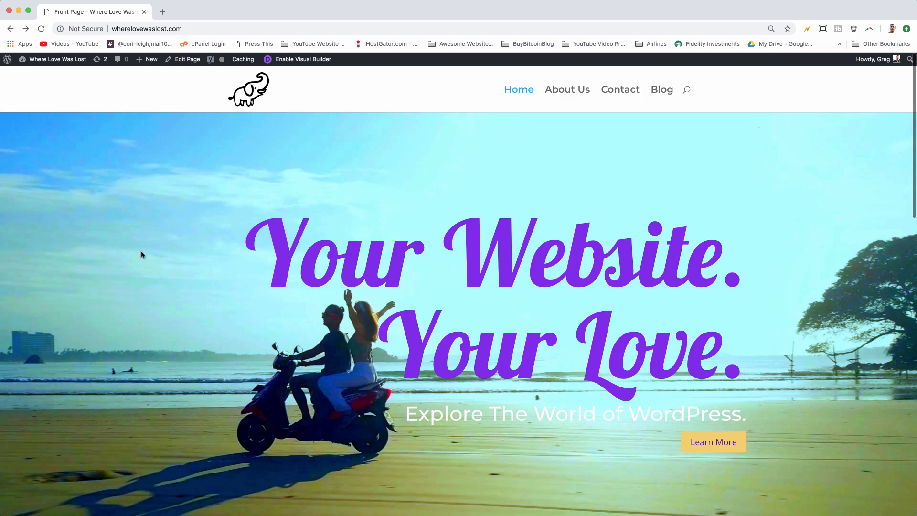
Step: Open the site's WordPress admin dashboard
scroll(142, 253, "down", 20)
scroll(371, 389, "up", 20)
scroll(265, 207, "down", 8)
scroll(266, 207, "up", 8)
left_click(54, 59)
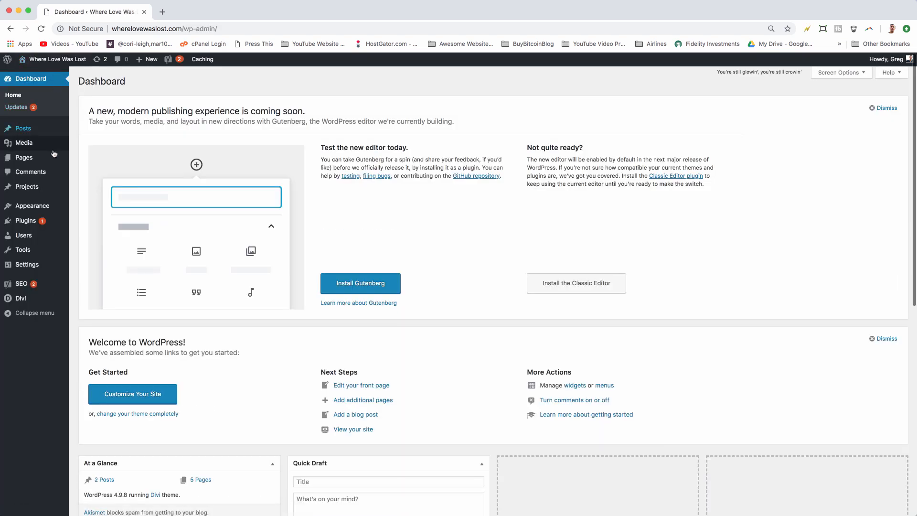
Step: Go to adding a new plugin and search the plugin directory for woocommerce
left_click(34, 221)
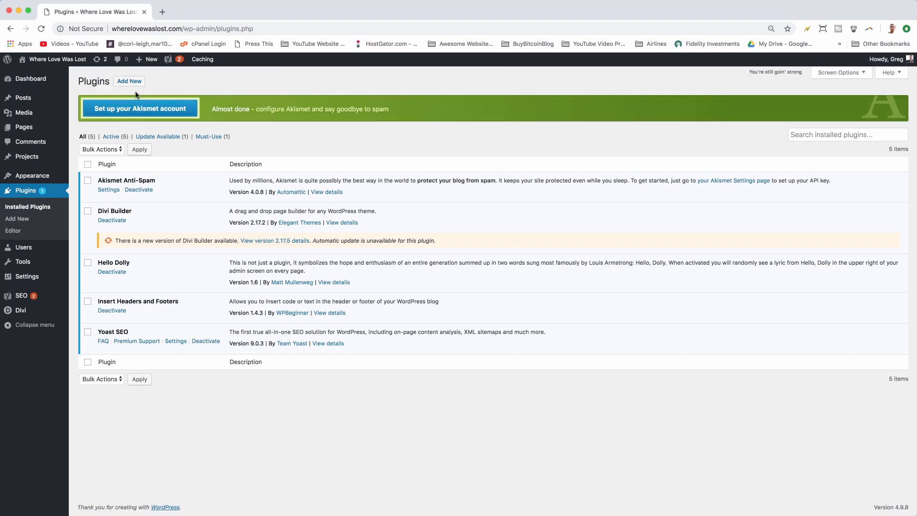
left_click(129, 83)
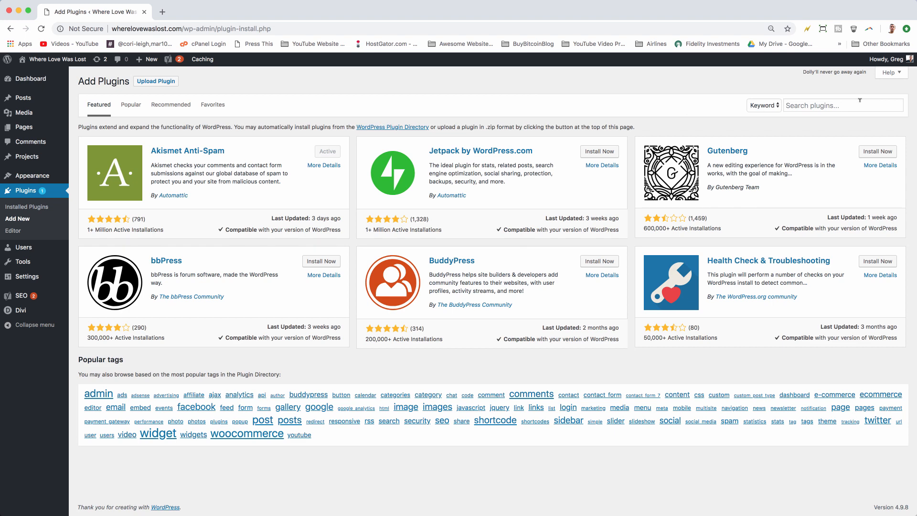
left_click(860, 101)
type("woo")
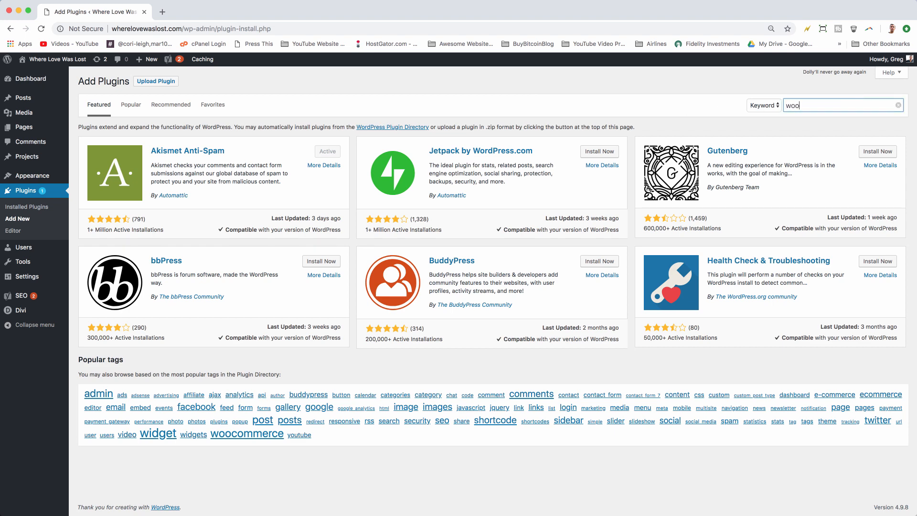
type("commerce")
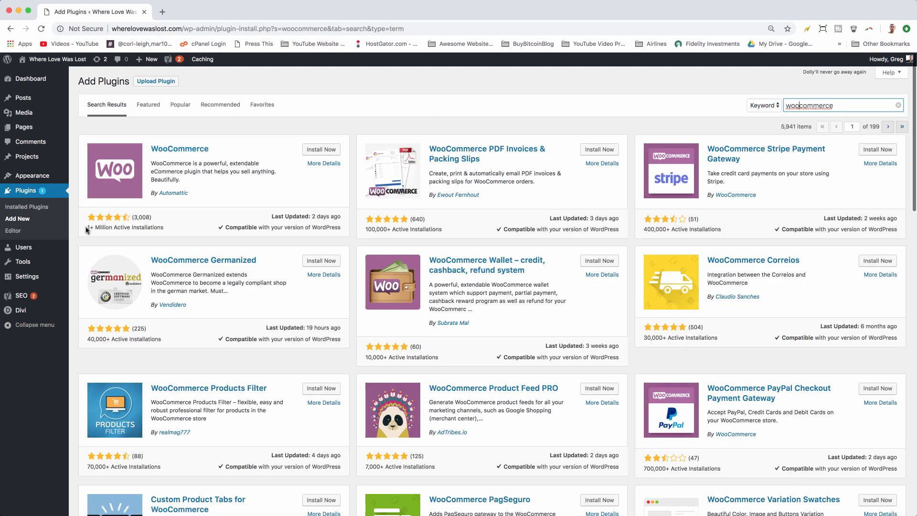
Step: Install and activate the WooCommerce plugin to start its setup wizard
left_click_drag(87, 229, 161, 228)
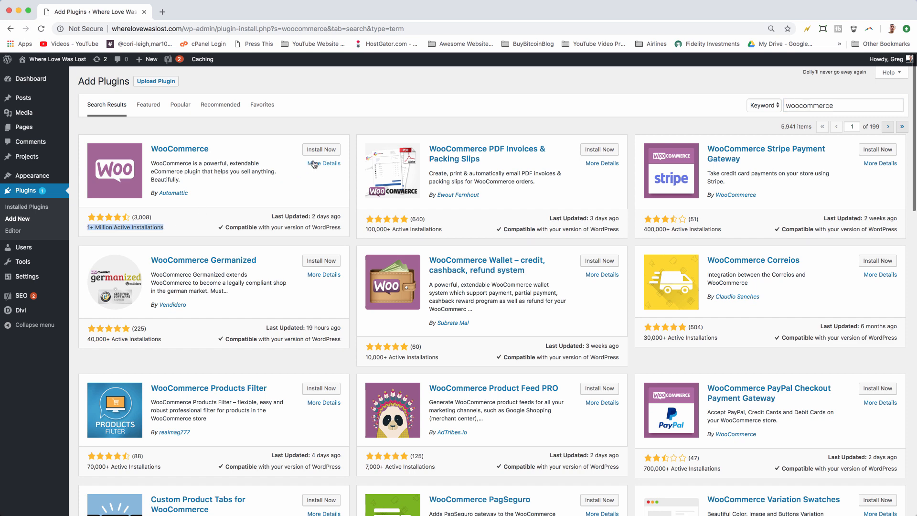
left_click(323, 148)
left_click(320, 155)
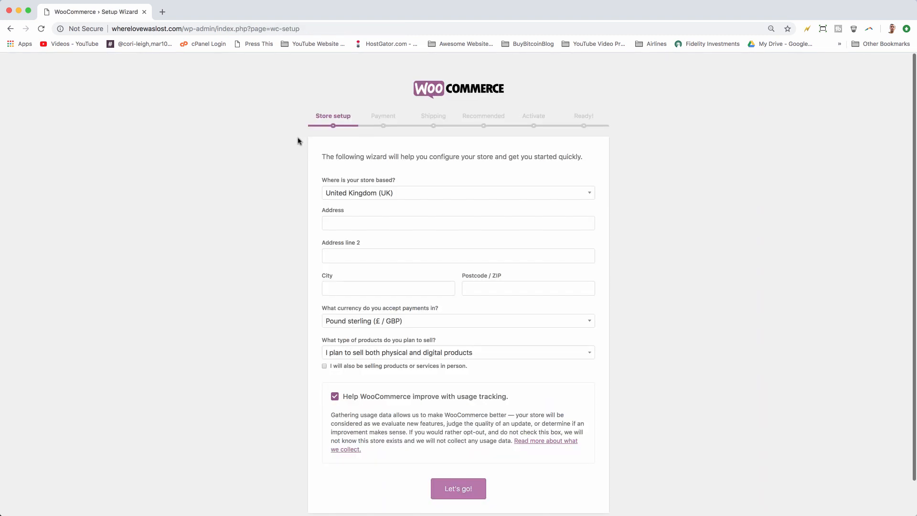
Step: Set the store's country to India
scroll(427, 168, "down", 1)
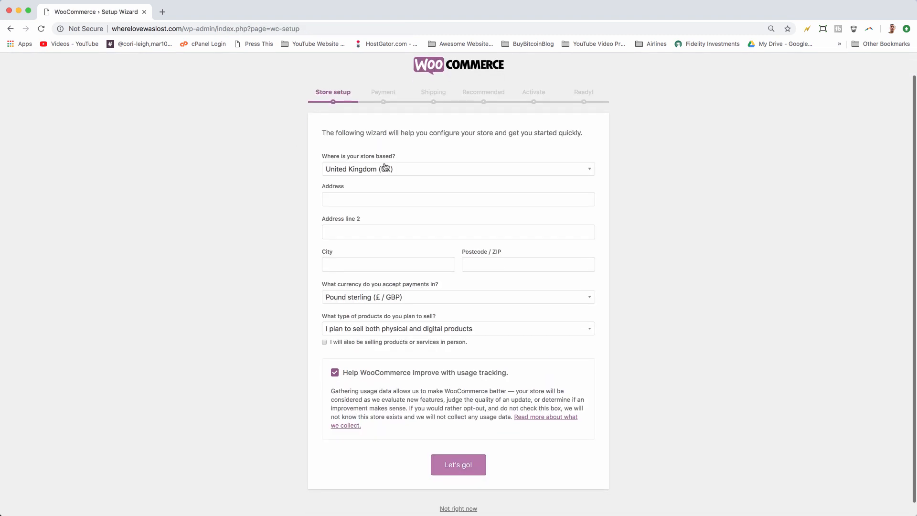
left_click(425, 171)
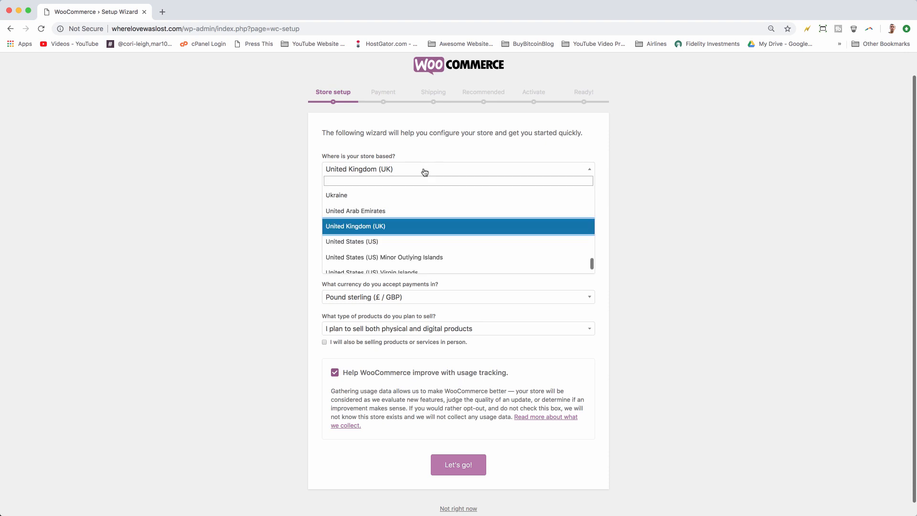
scroll(408, 223, "down", 3)
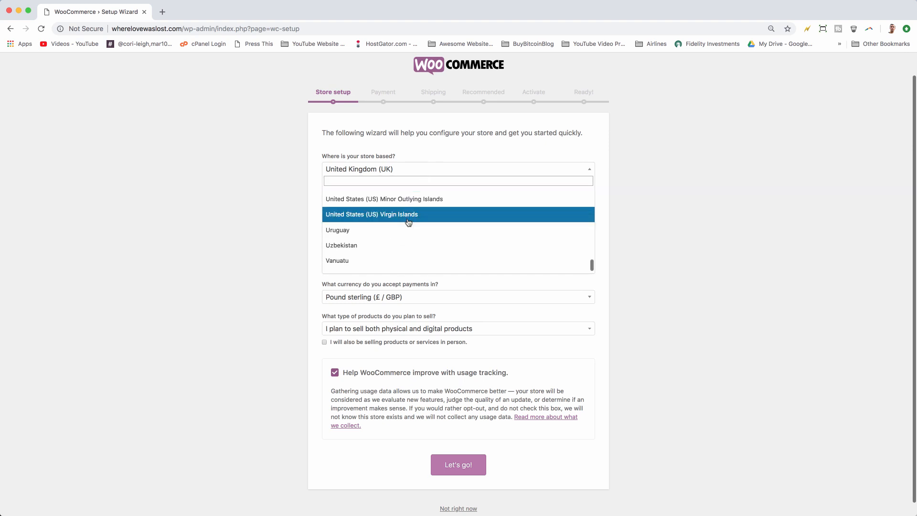
type("india")
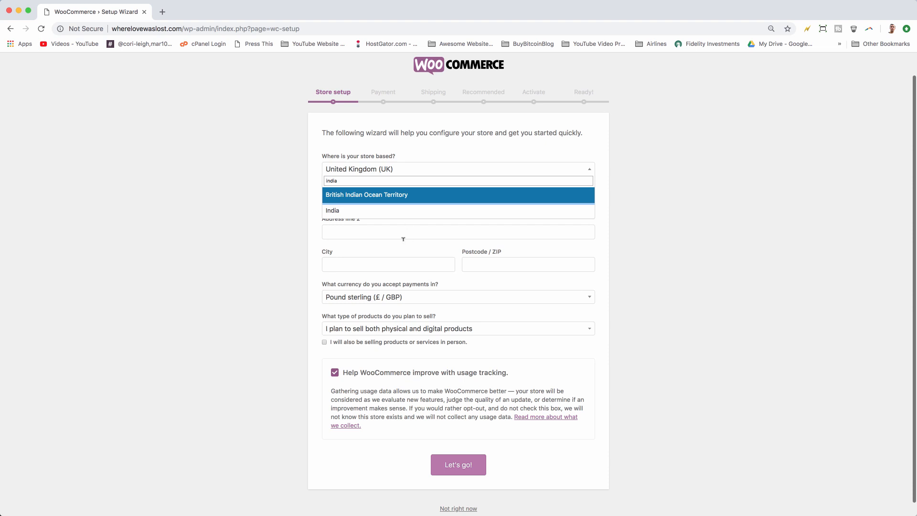
left_click(362, 212)
left_click(328, 196)
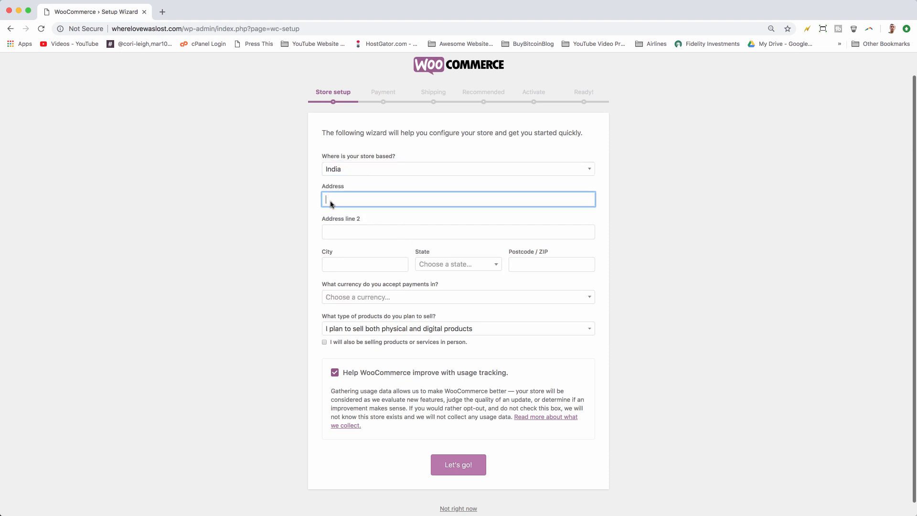
scroll(347, 246, "down", 1)
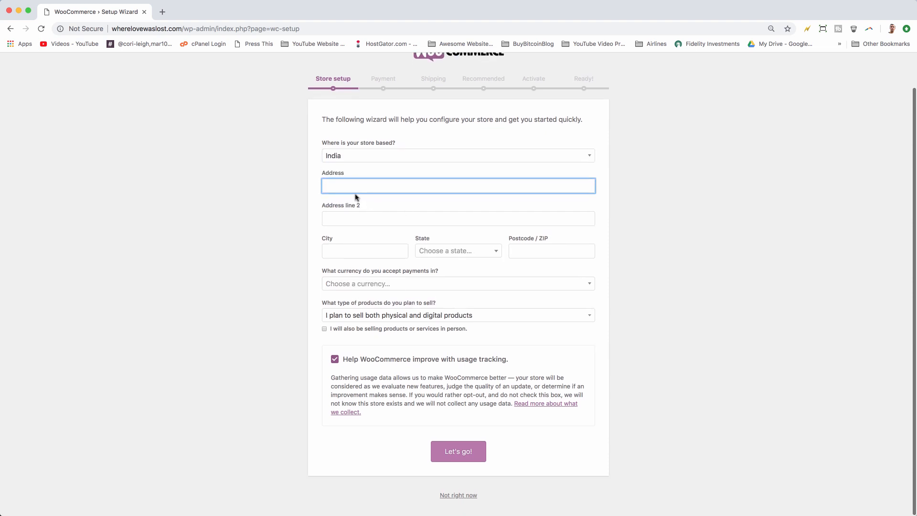
left_click(351, 218)
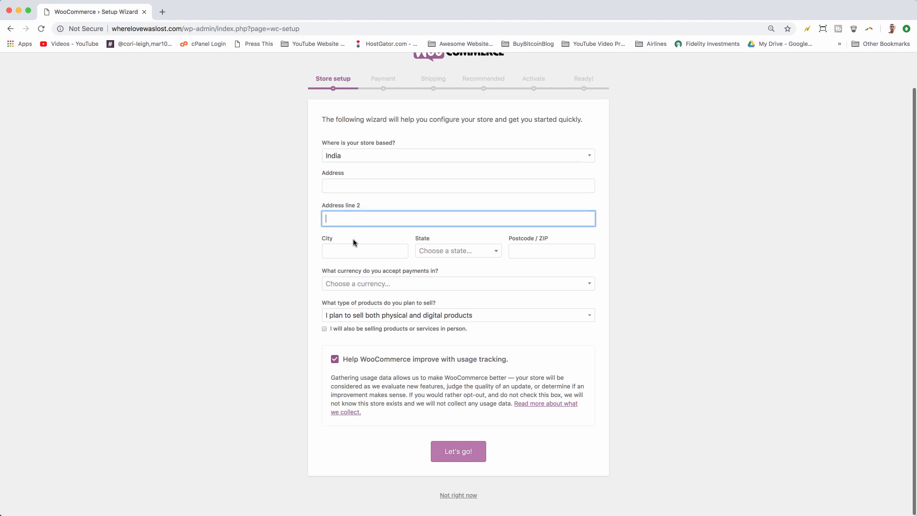
left_click(353, 248)
left_click(530, 252)
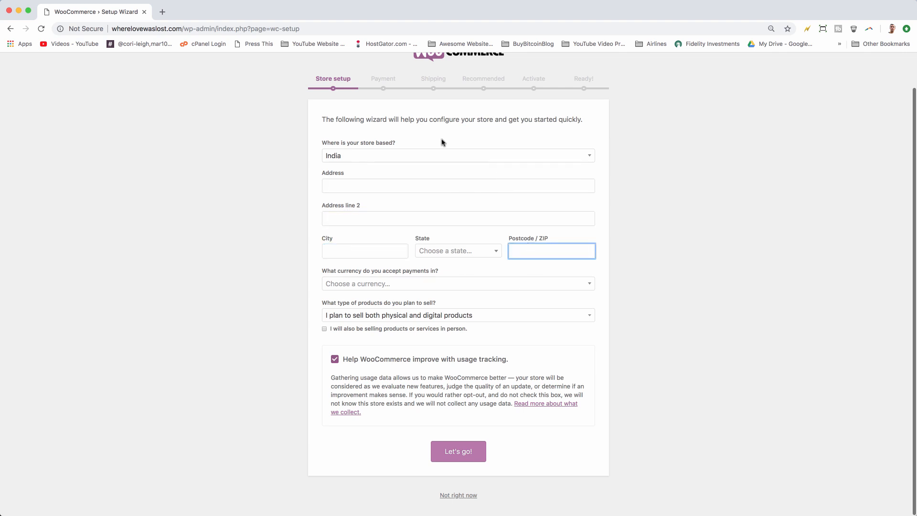
left_click(341, 252)
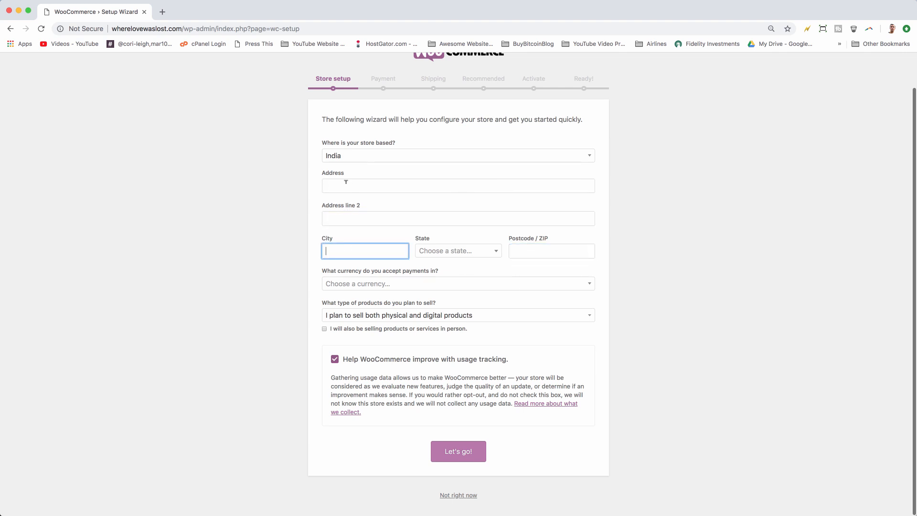
left_click(348, 184)
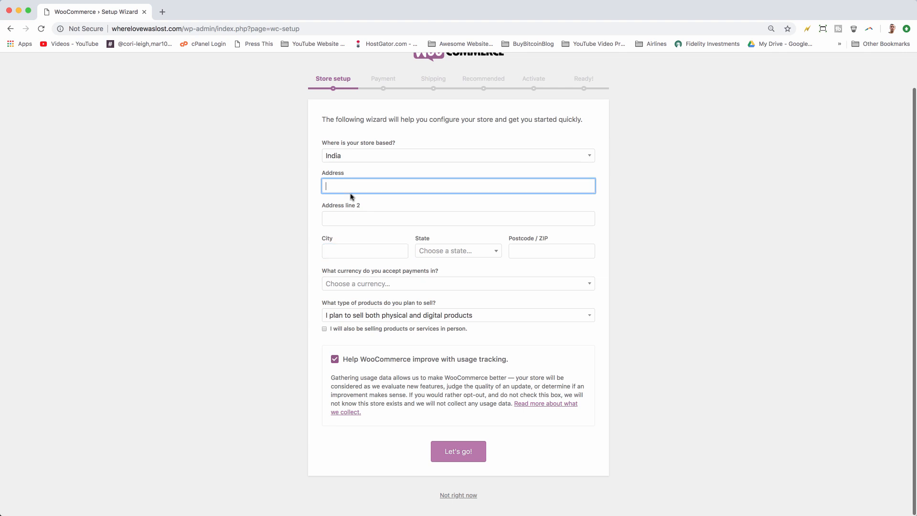
Step: Set the store's country to United States (US) and fill in the store's address details
left_click(396, 160)
scroll(411, 205, "up", 15)
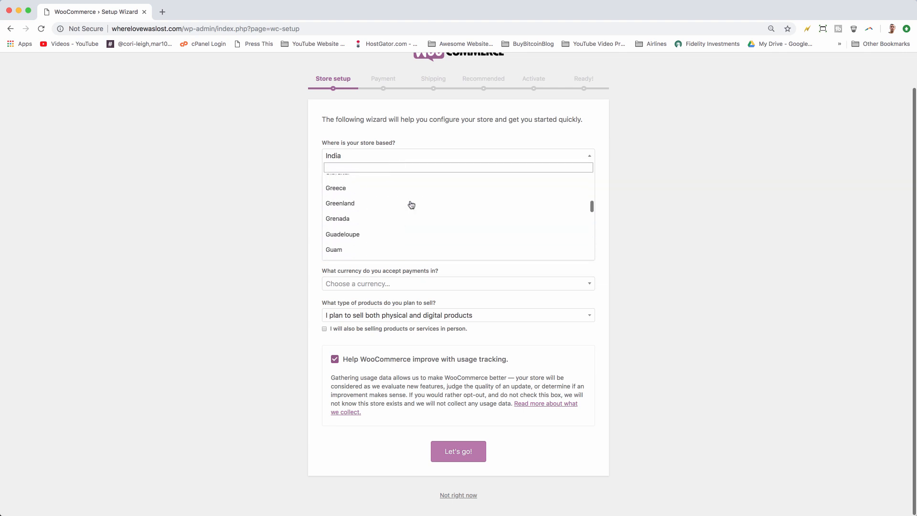
type("unite")
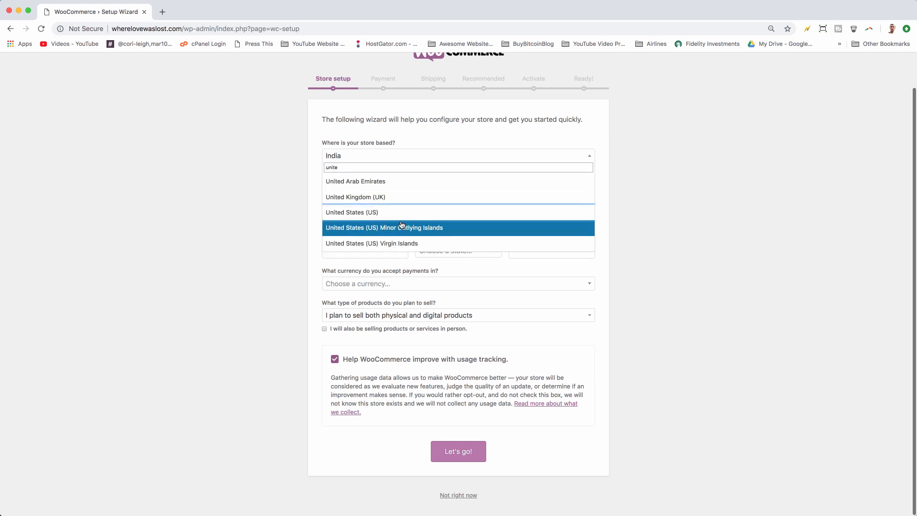
left_click(391, 212)
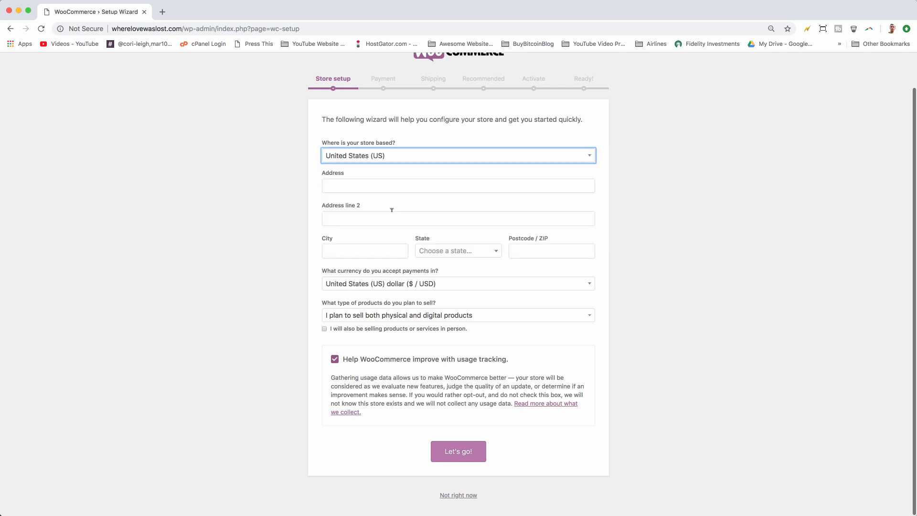
left_click(327, 185)
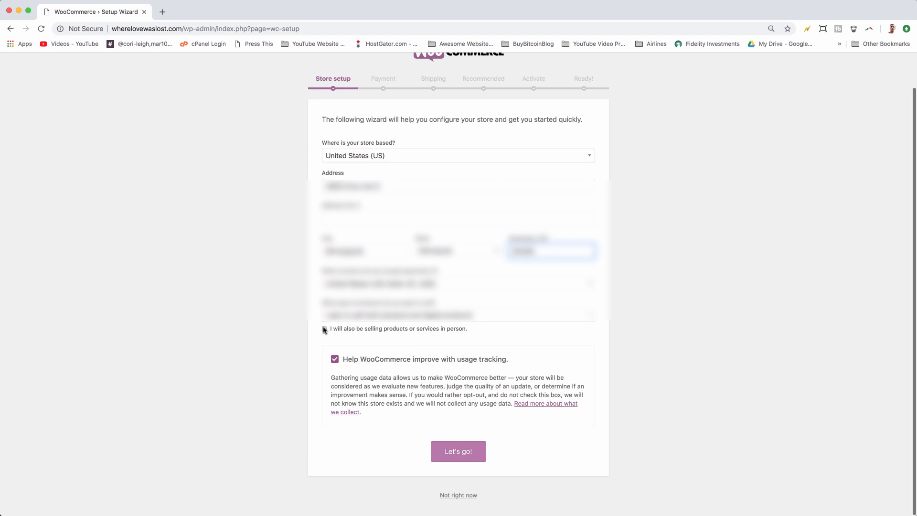
Step: Indicate that products or services will also be sold in person and continue to the payment step
left_click(324, 329)
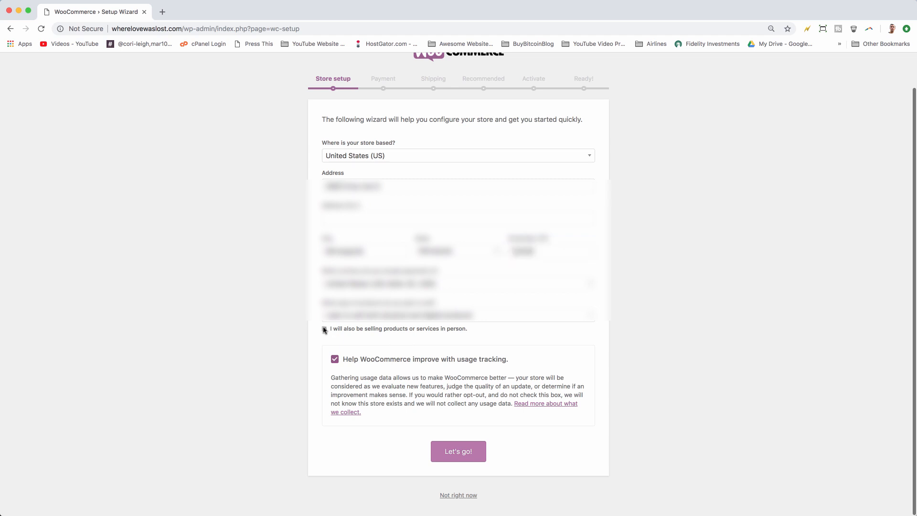
left_click(457, 453)
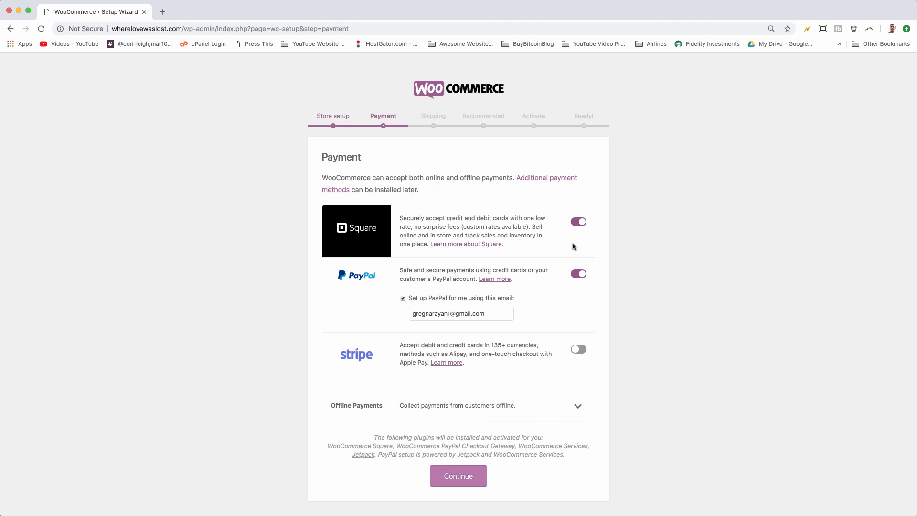
Step: Enable Stripe payments and expand the offline payment options
left_click(577, 350)
scroll(545, 389, "down", 2)
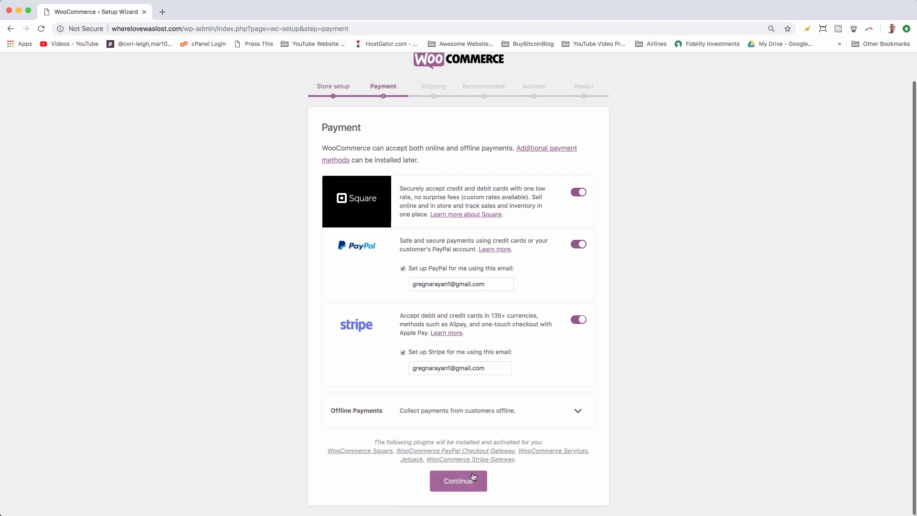
left_click(578, 411)
scroll(579, 382, "down", 5)
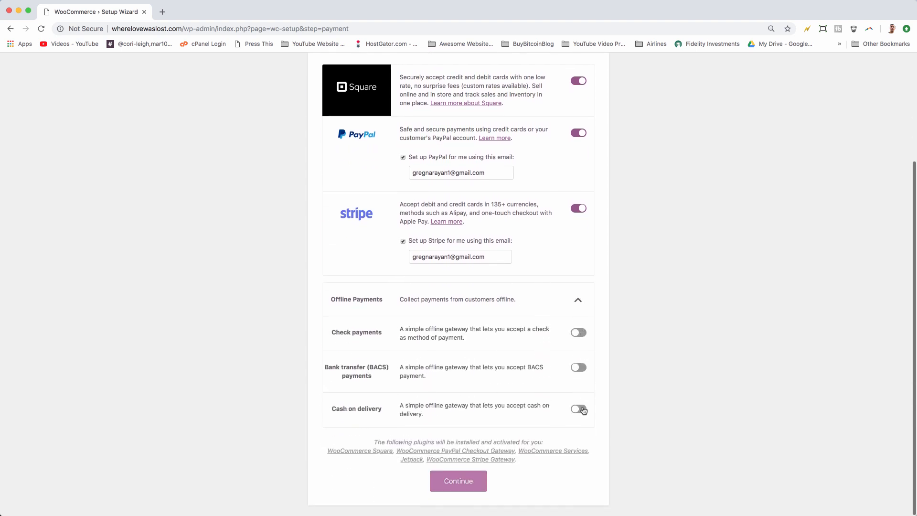
Step: Enable check payments, BACS bank transfer and cash on delivery, then continue to shipping
left_click(578, 333)
left_click(578, 369)
left_click(575, 412)
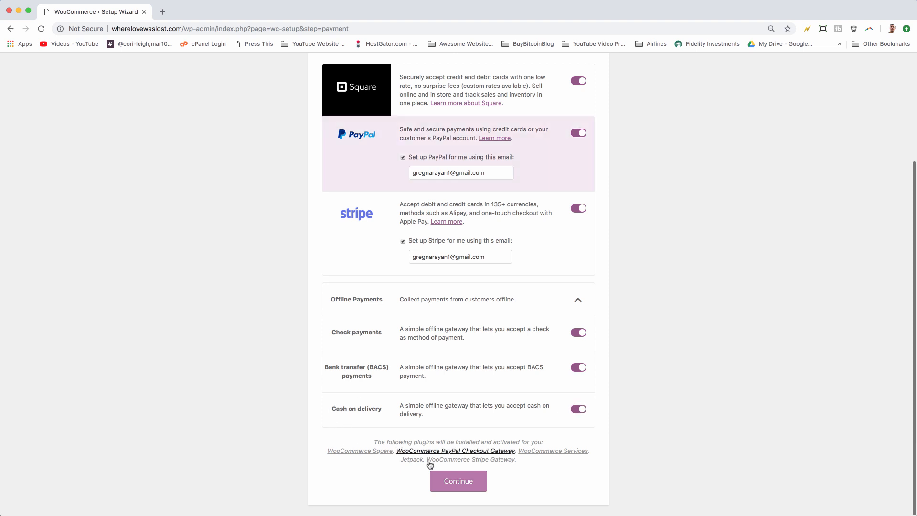
left_click(442, 482)
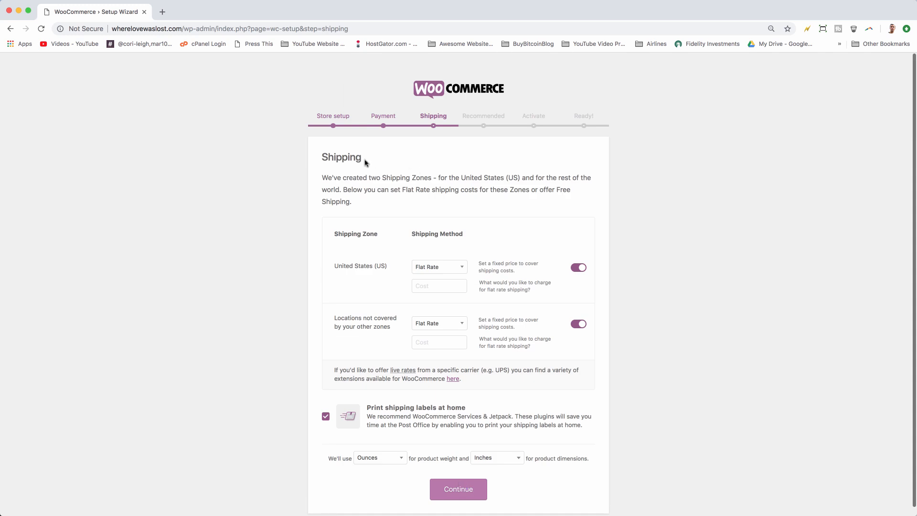
Step: Review the shipping method choices for the United States zone
left_click(429, 267)
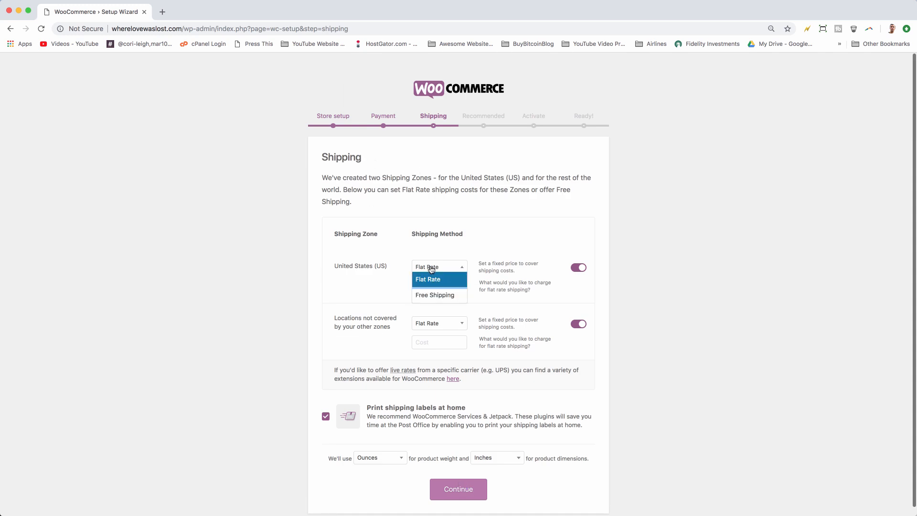
left_click(438, 280)
left_click(452, 268)
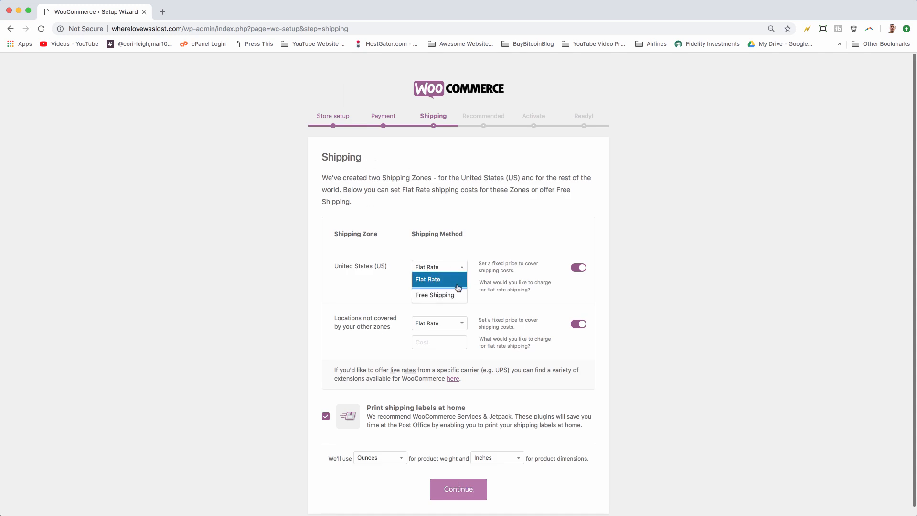
left_click(456, 285)
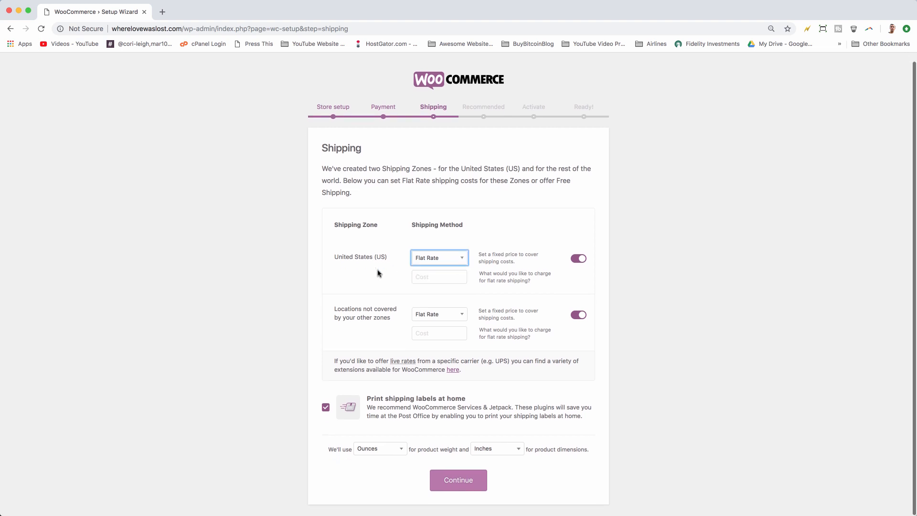
scroll(379, 272, "down", 1)
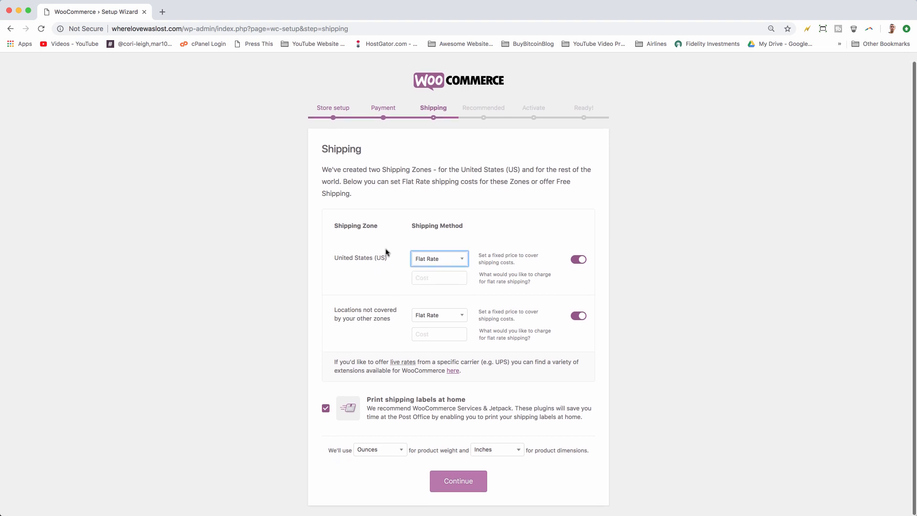
Step: Set the flat rate cost to 5 for the United States and 10 for all other locations
left_click(417, 279)
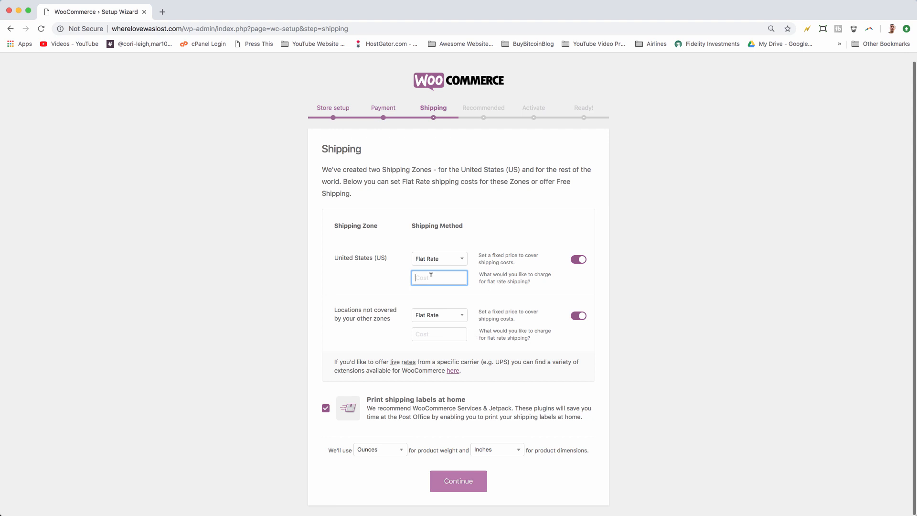
left_click(363, 283)
left_click(451, 334)
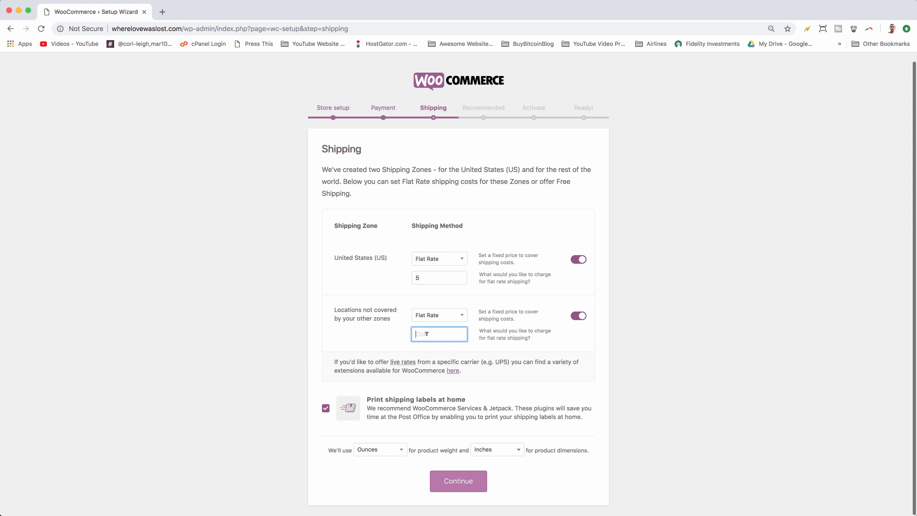
type("10")
Step: Set product weight units to Pounds and product dimensions to Millimeters
left_click(358, 334)
scroll(358, 425, "down", 1)
left_click(385, 452)
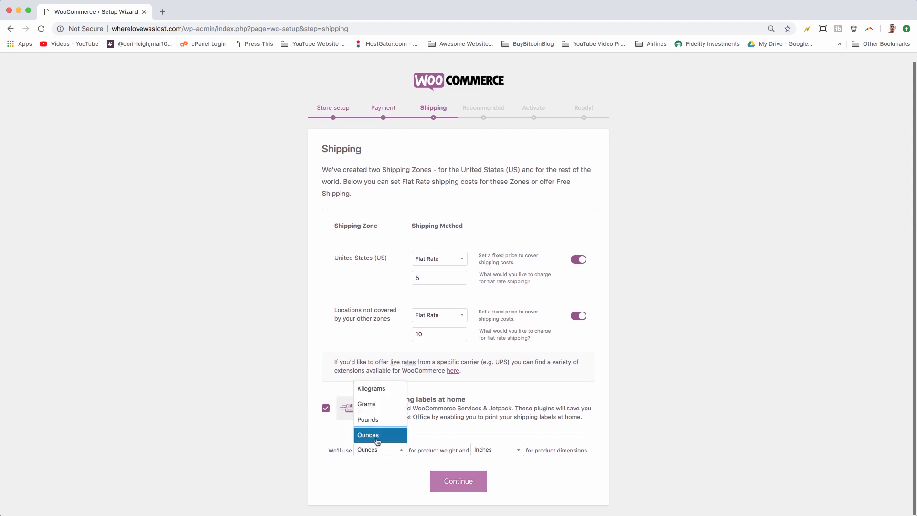
left_click(368, 419)
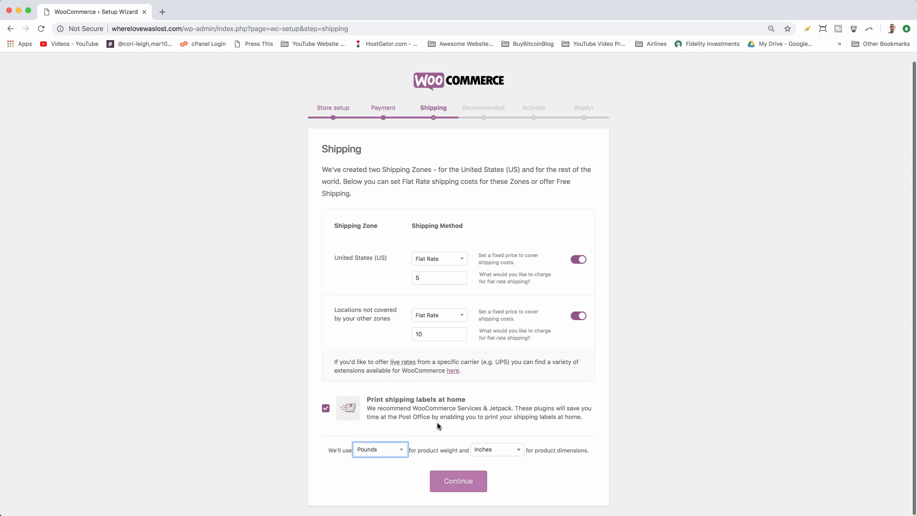
left_click(492, 451)
left_click(492, 406)
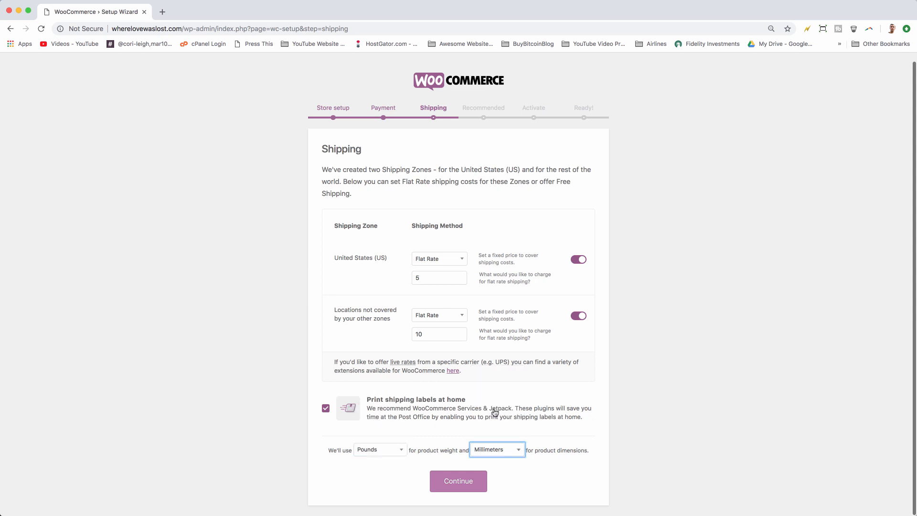
Step: Continue through the shipping and recommended-features steps, keeping Automated Taxes and MailChimp, and skip the Jetpack connection
left_click(466, 488)
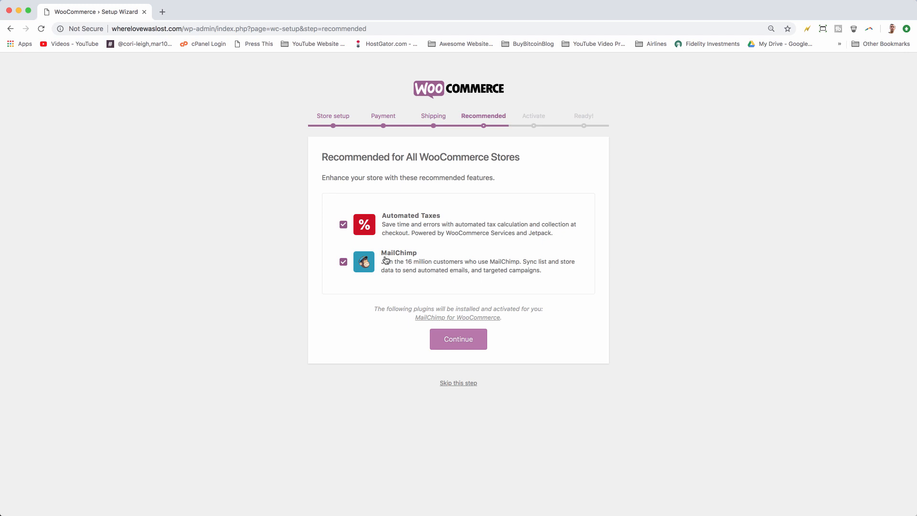
left_click(437, 339)
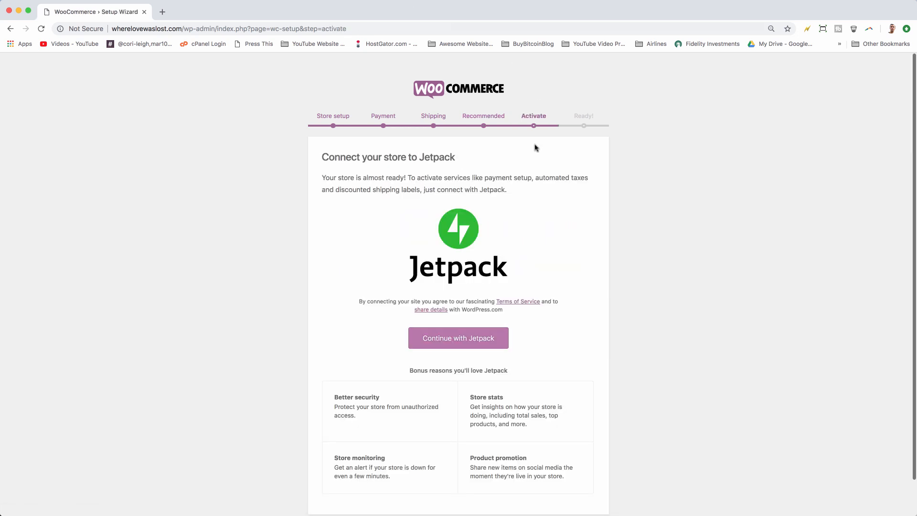
scroll(535, 147, "down", 2)
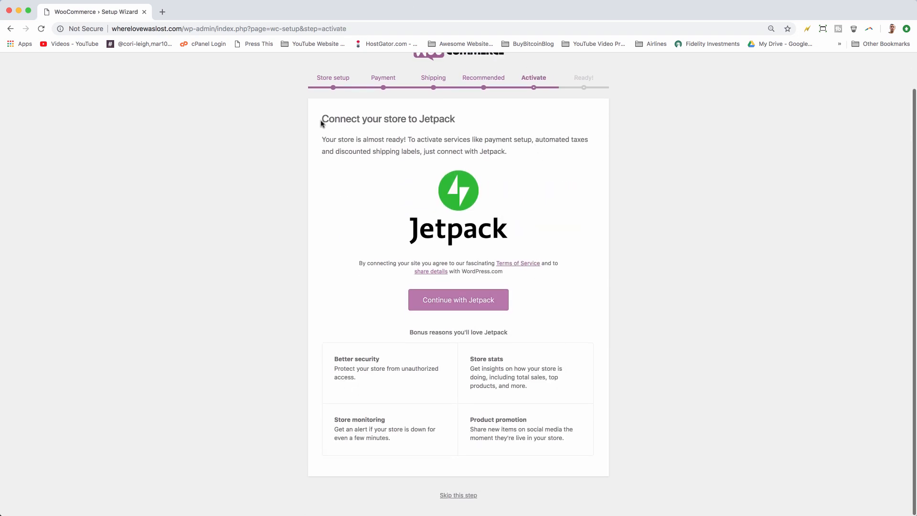
left_click(465, 495)
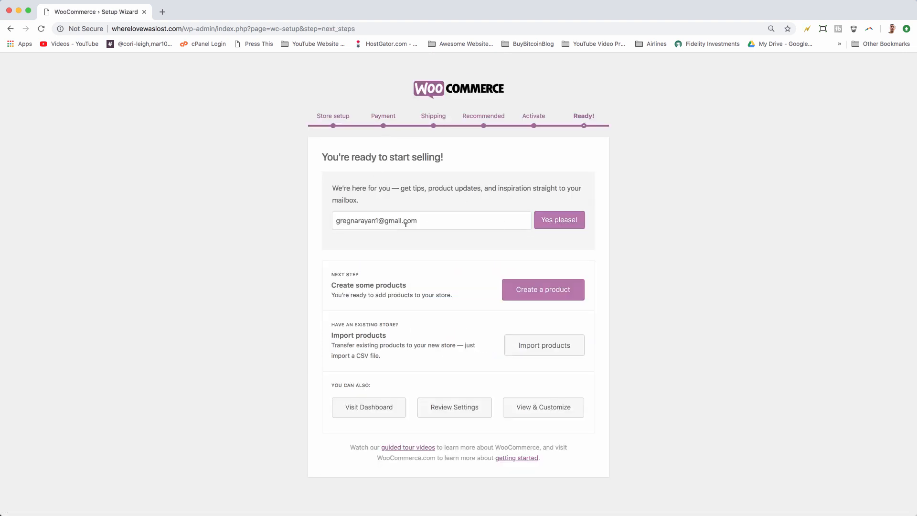
Step: Start creating a new product from the wizard's ready page
left_click(439, 224)
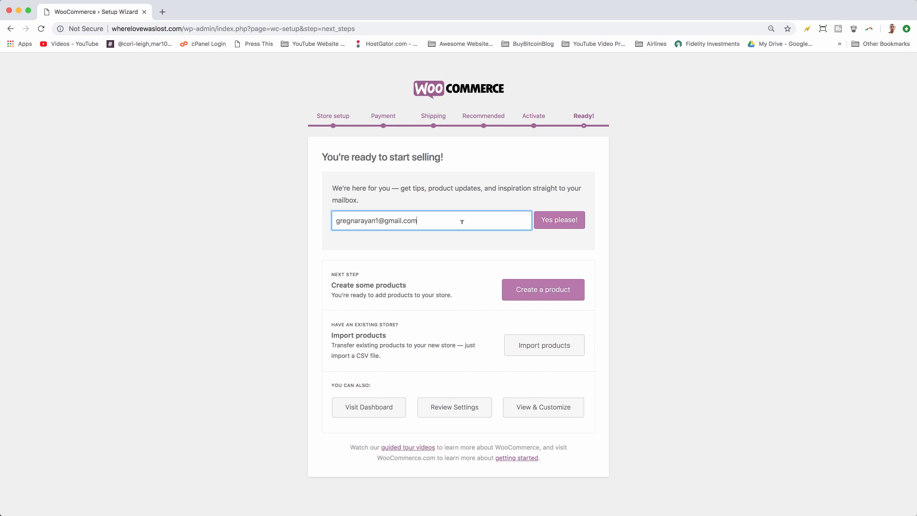
left_click_drag(460, 221, 334, 220)
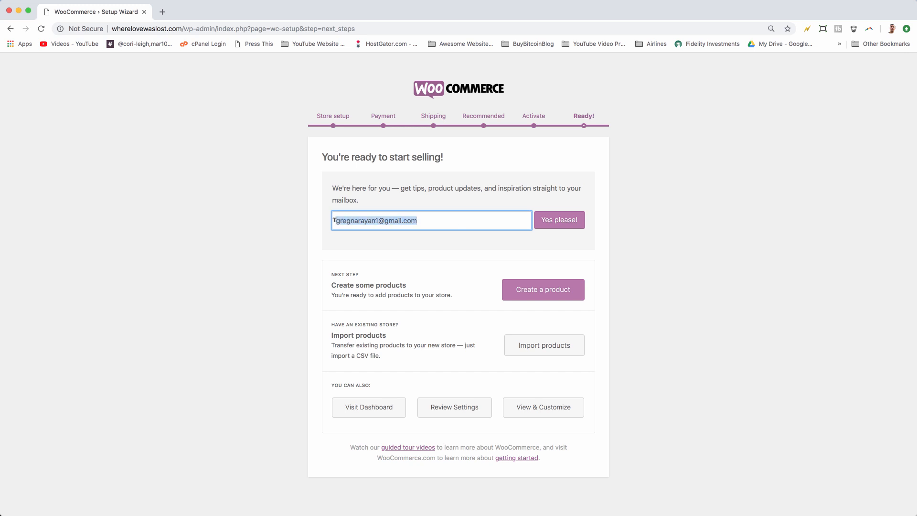
left_click(406, 213)
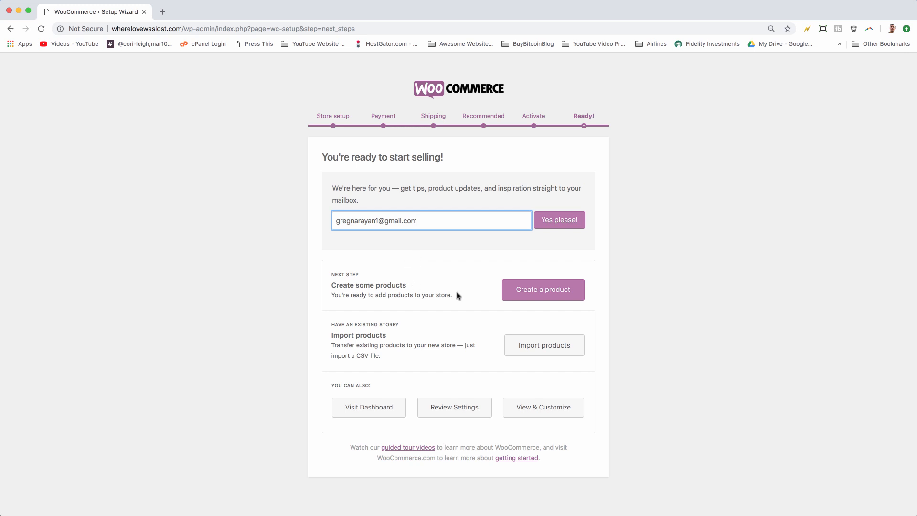
left_click(527, 298)
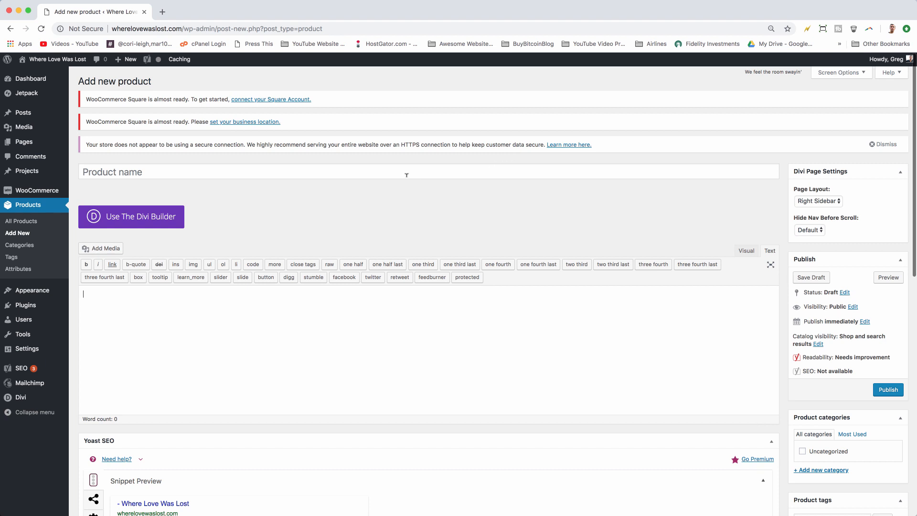
Step: Name the product Bicycle from the Countryside
left_click(370, 174)
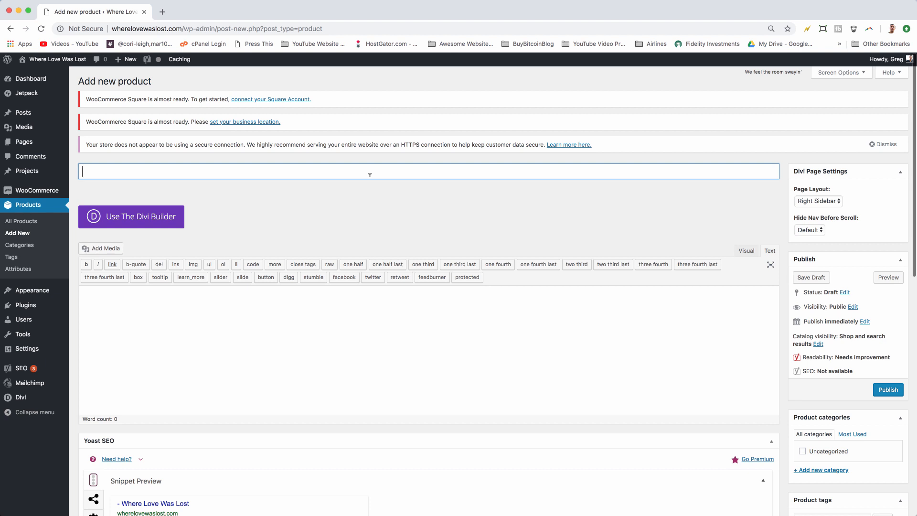
type("By")
key("BackSpace")
type("i")
key("BackSpace")
type("y")
key("BackSpace")
type("icycle")
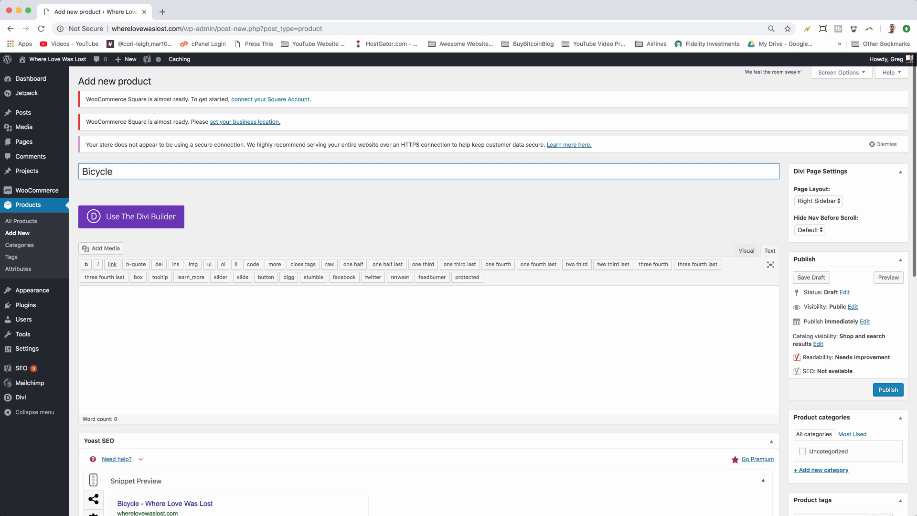
type(" from th")
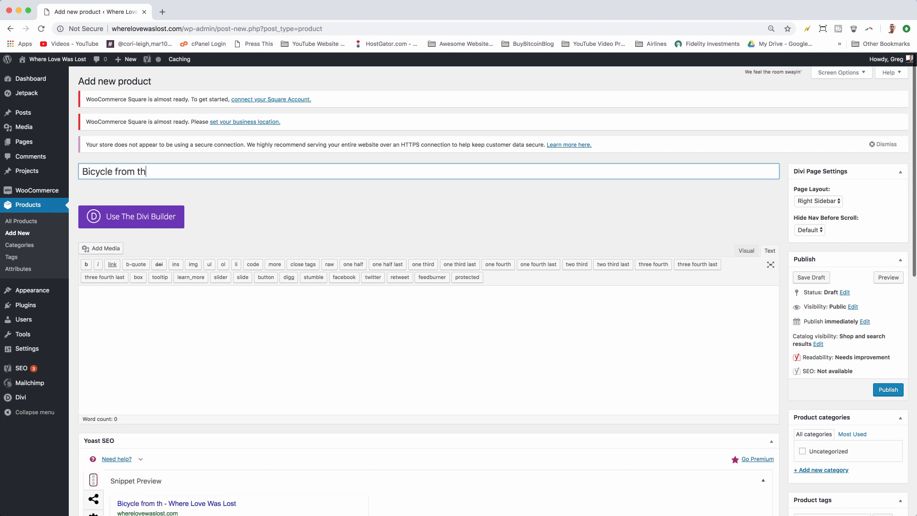
type("e Countryside")
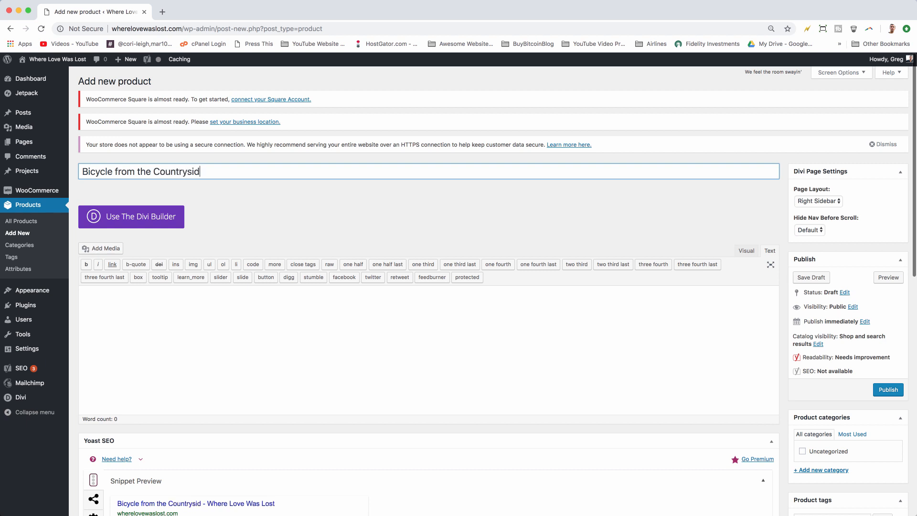
Step: Write the product description "This bicycle rides so great!"
left_click(377, 322)
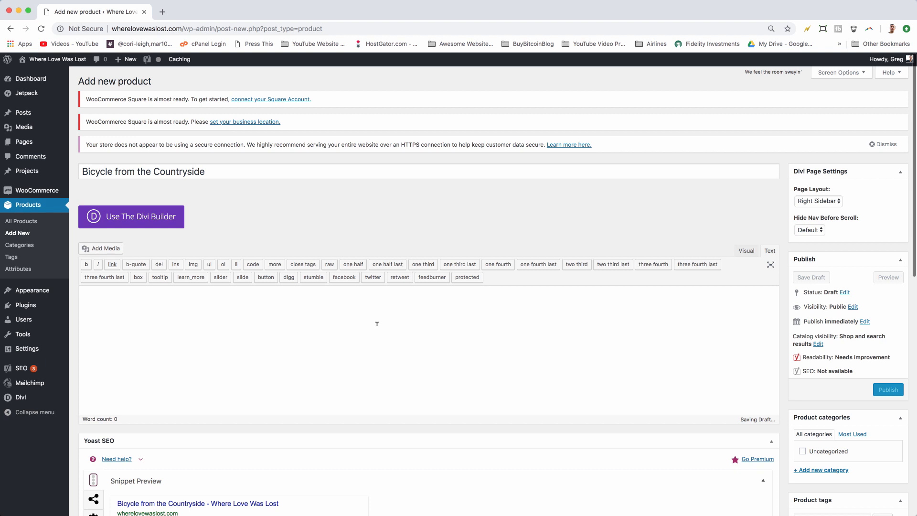
type("This bic")
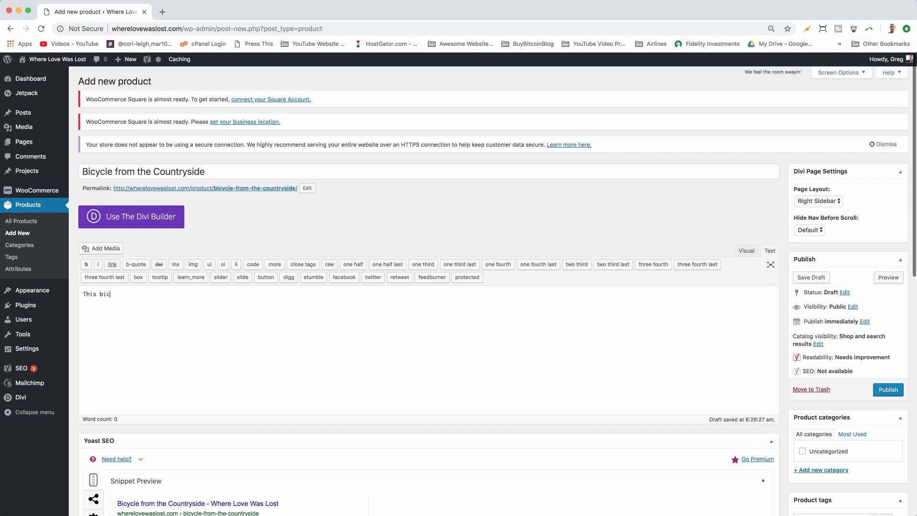
type("ycle rides so great!")
Step: Set the product's regular price to 150
scroll(622, 337, "down", 10)
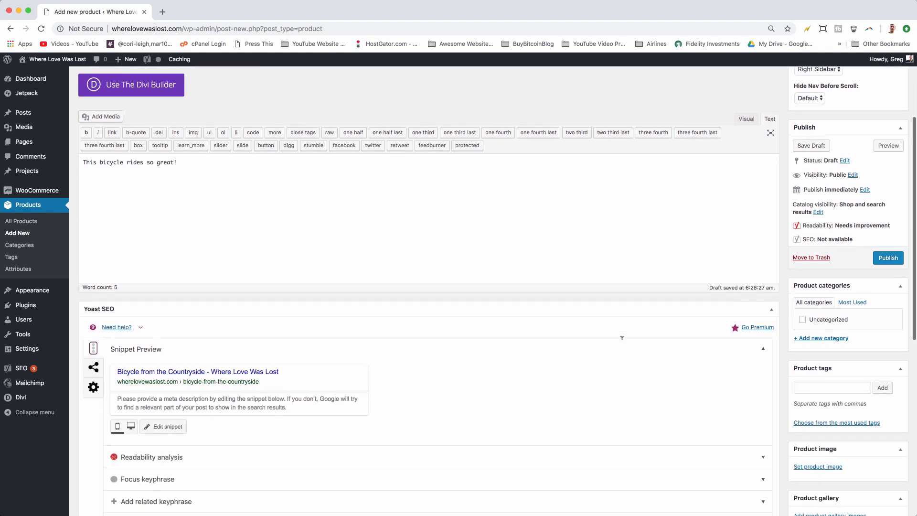
scroll(337, 290, "down", 1)
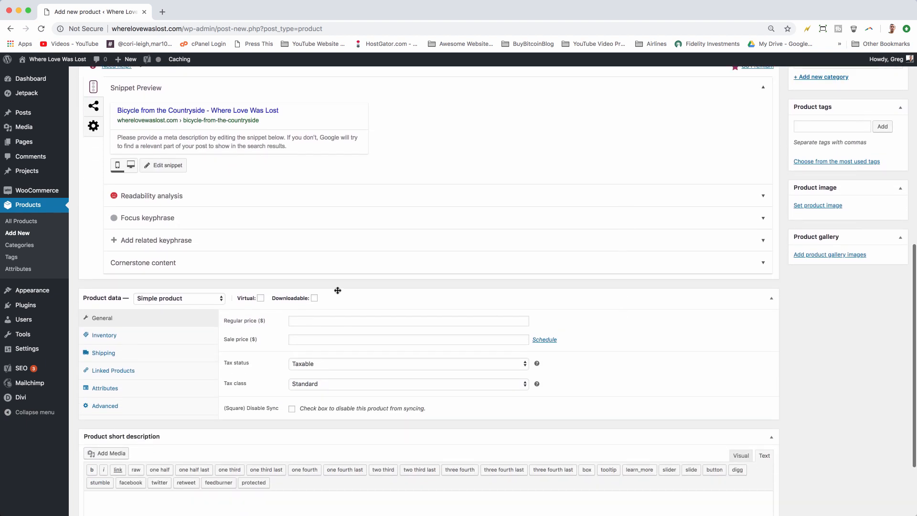
scroll(395, 293, "down", 4)
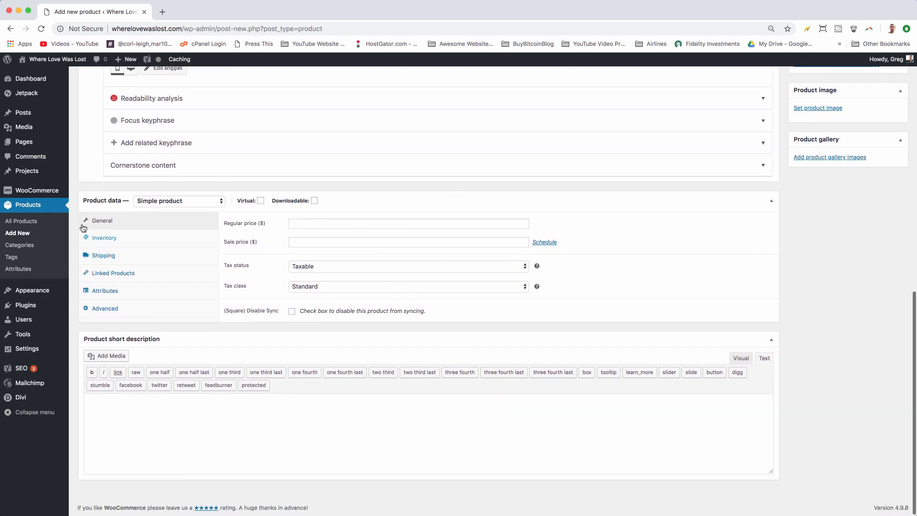
left_click(323, 219)
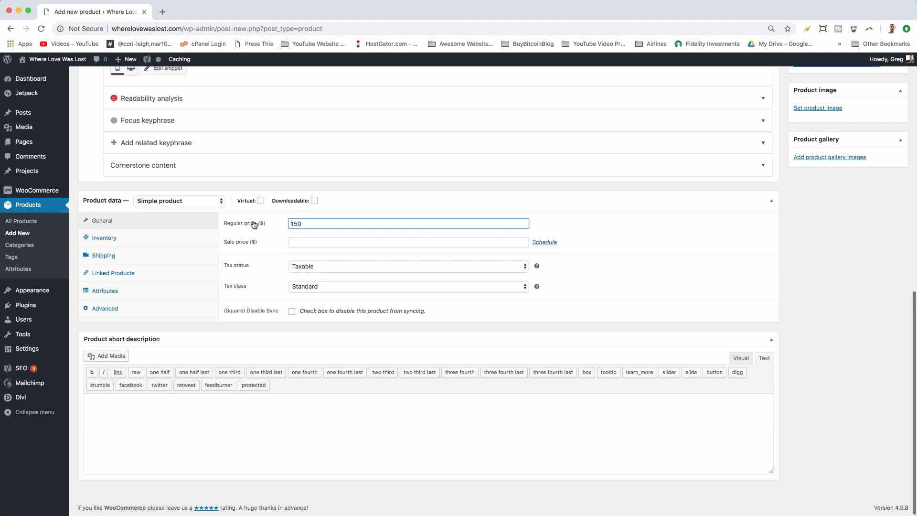
left_click(301, 237)
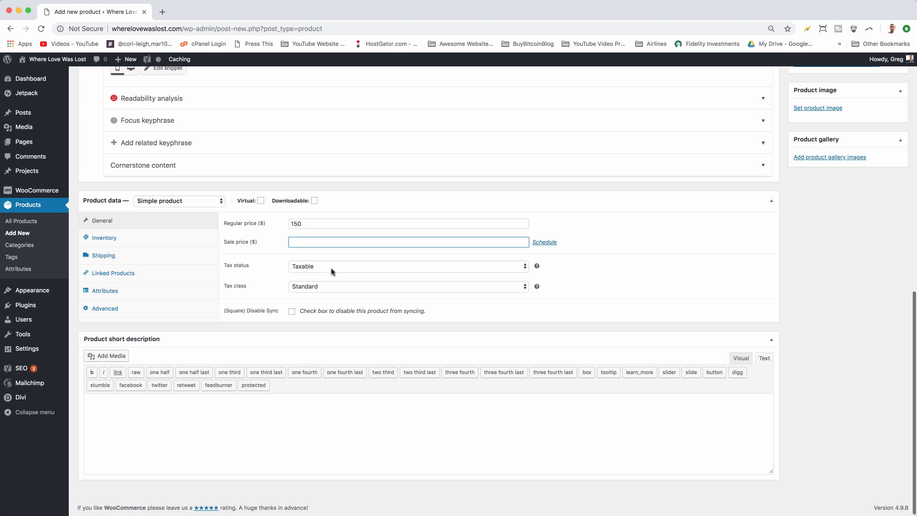
Step: Set the tax status to None and the tax class to Zero rate, keeping the product type Simple product
left_click(345, 266)
left_click(347, 283)
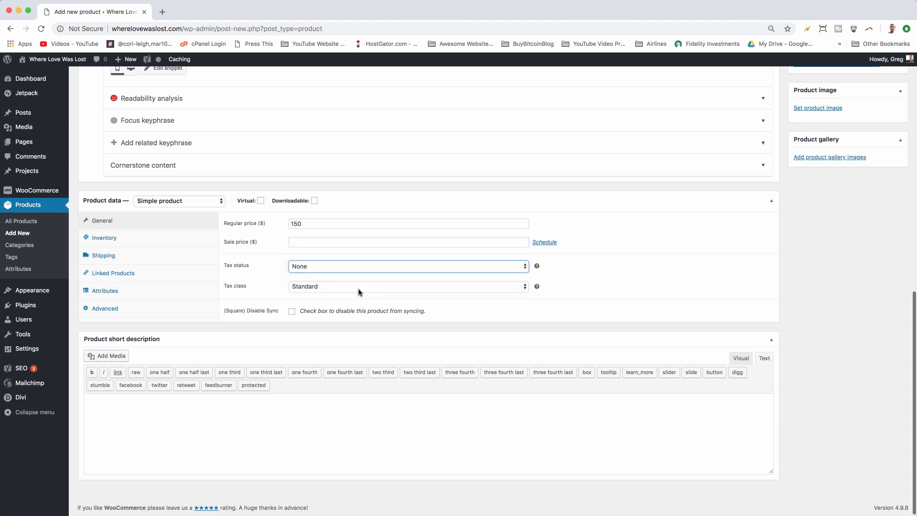
left_click(358, 287)
left_click(355, 304)
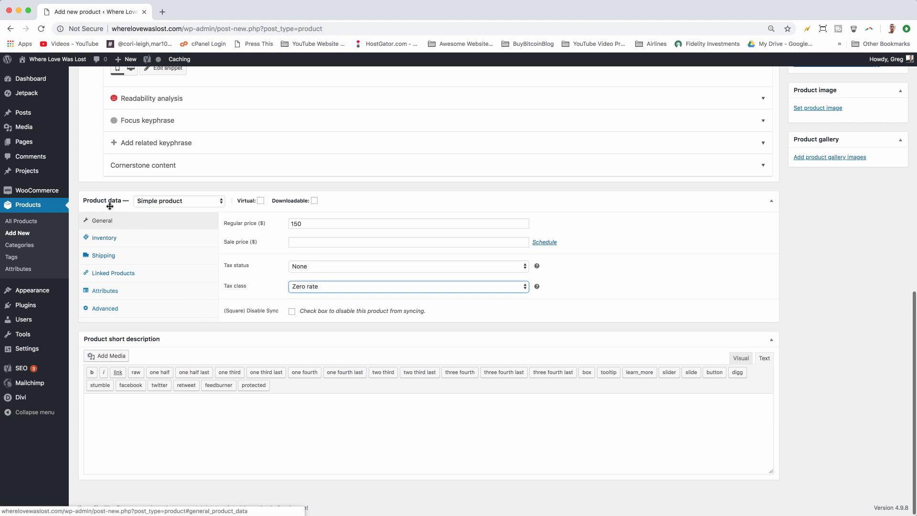
left_click(204, 203)
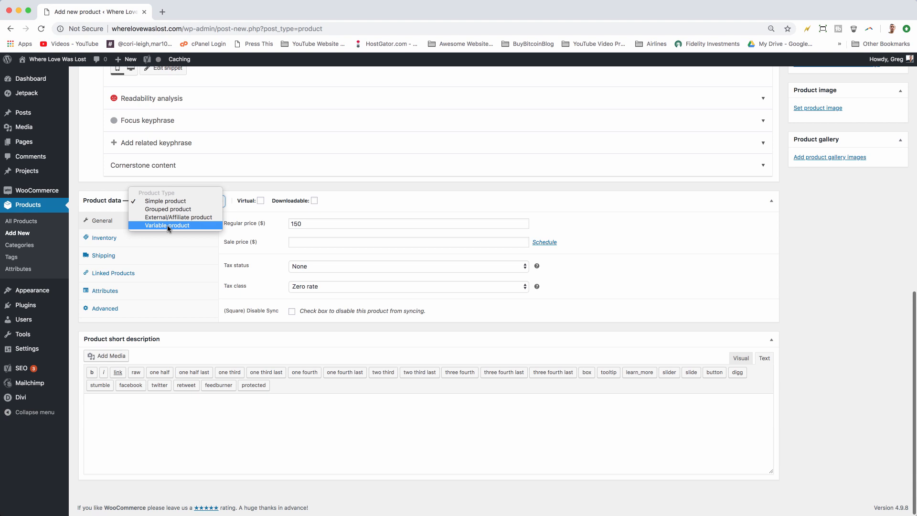
left_click(158, 203)
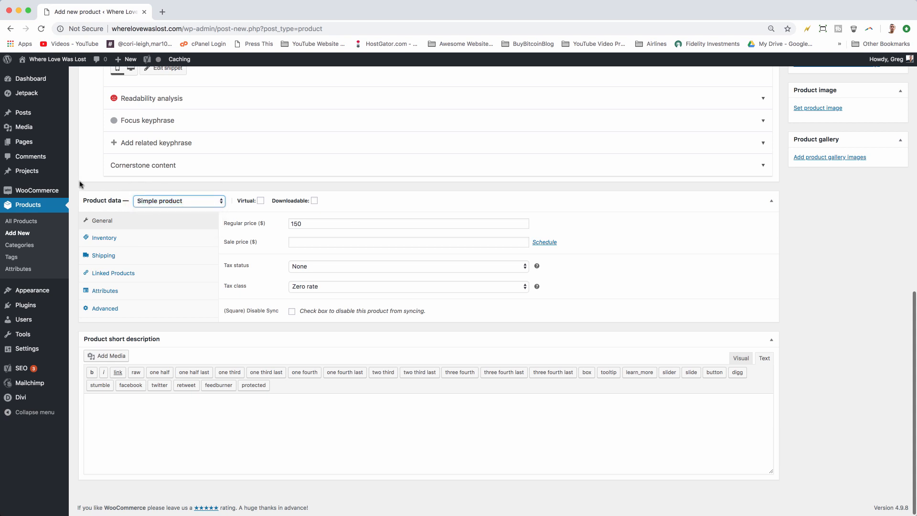
Step: Write the product short description "This bike rides like a charm."
left_click(257, 417)
type("This bike")
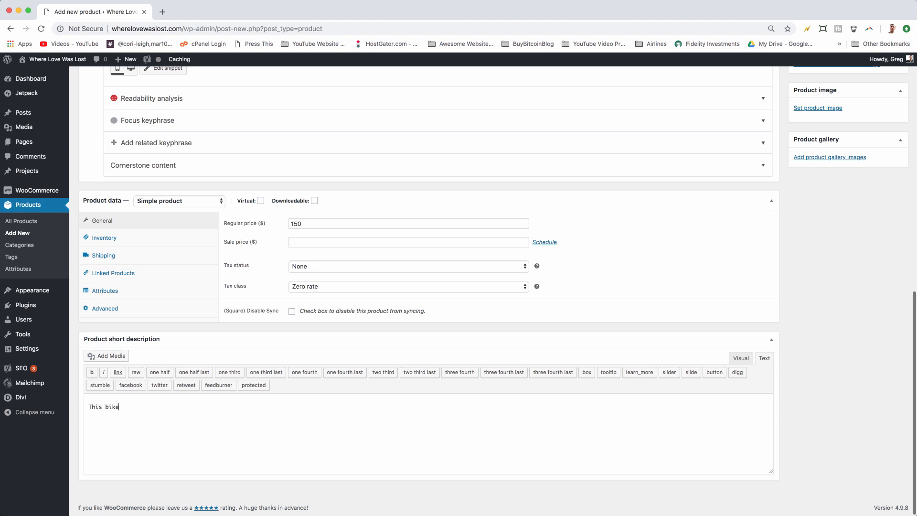
type(" rides like a charm.")
Step: Set the product image to the biking-in-countryside photo from the media library
scroll(423, 425, "up", 10)
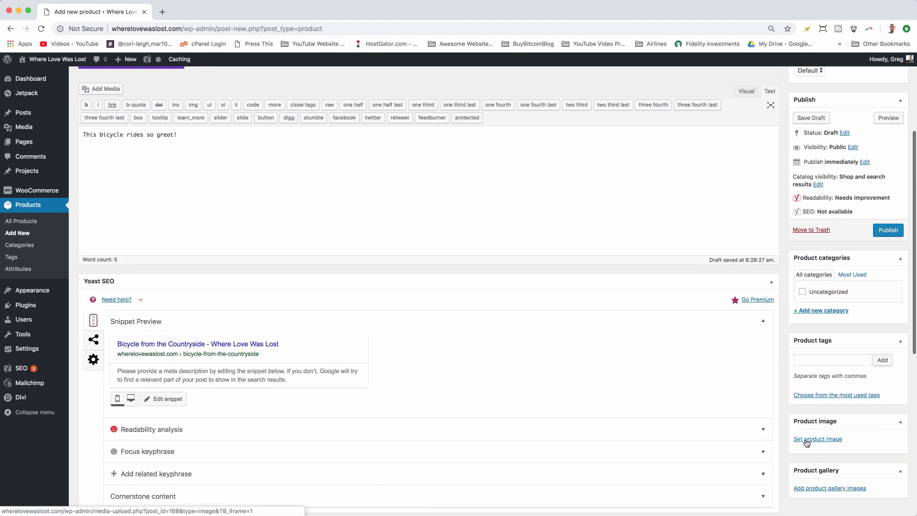
left_click(806, 439)
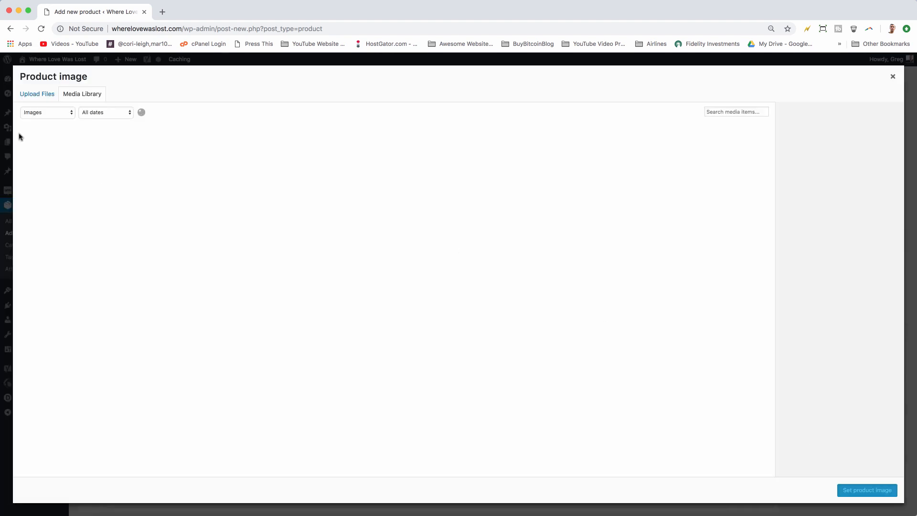
left_click(225, 161)
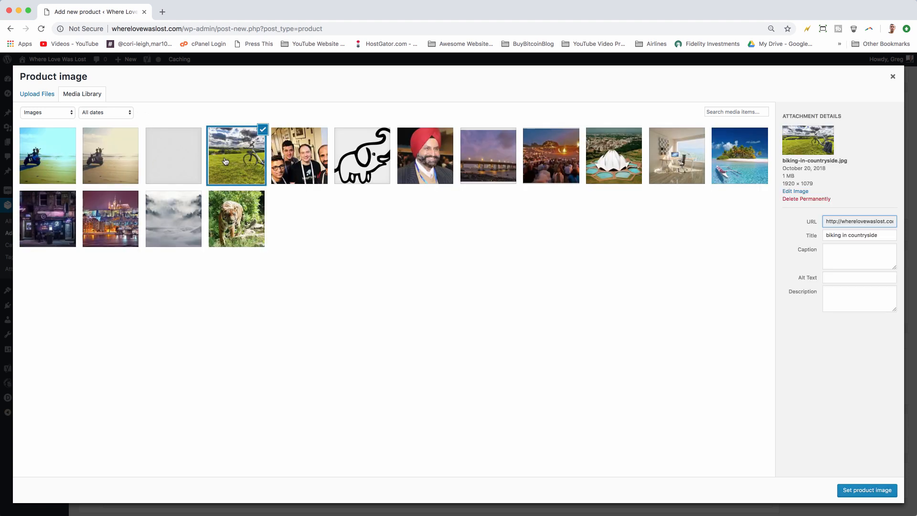
left_click(860, 491)
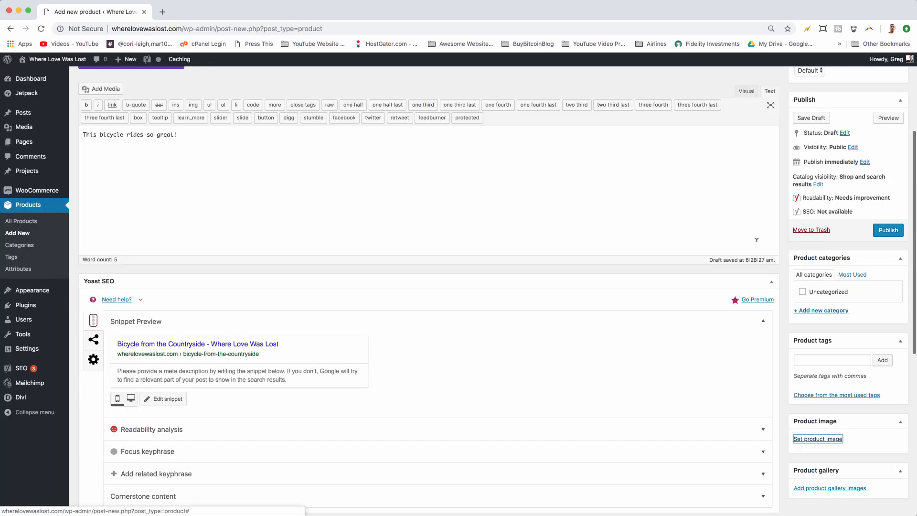
scroll(756, 239, "down", 4)
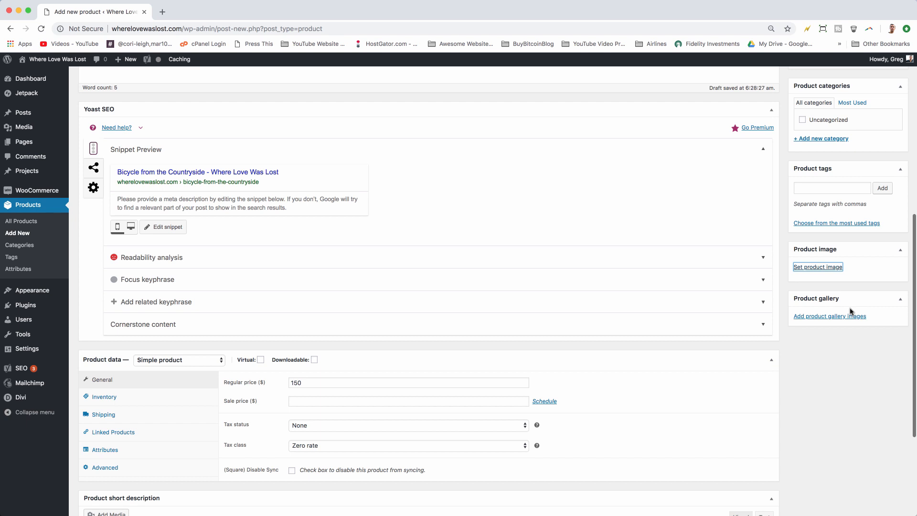
scroll(821, 305, "down", 1)
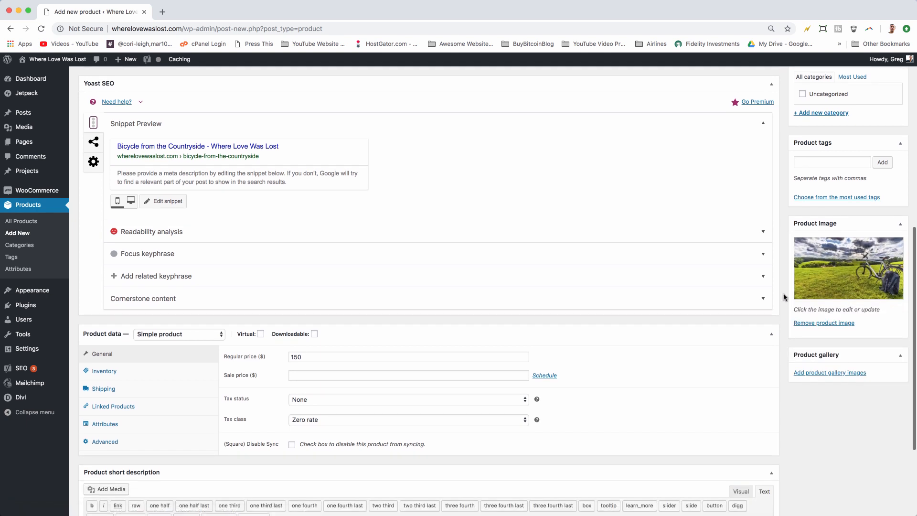
scroll(784, 293, "down", 3)
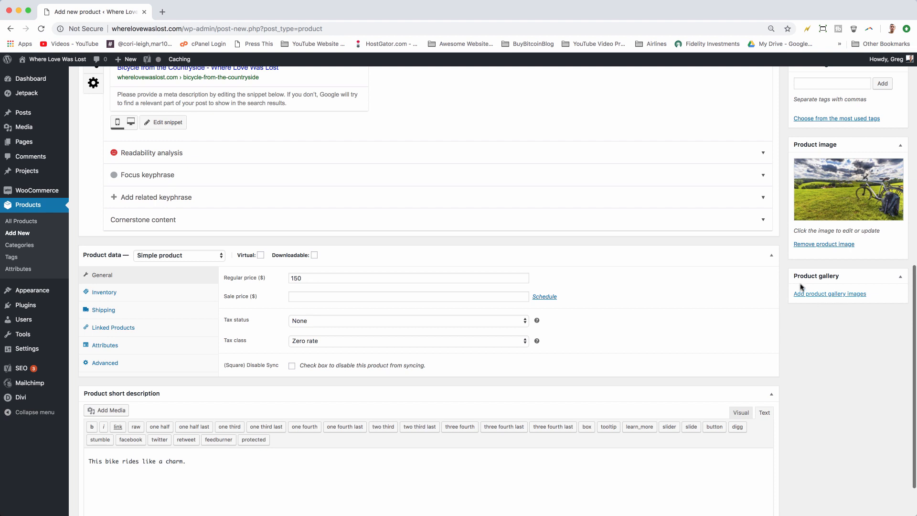
scroll(828, 299, "up", 10)
scroll(824, 294, "up", 1)
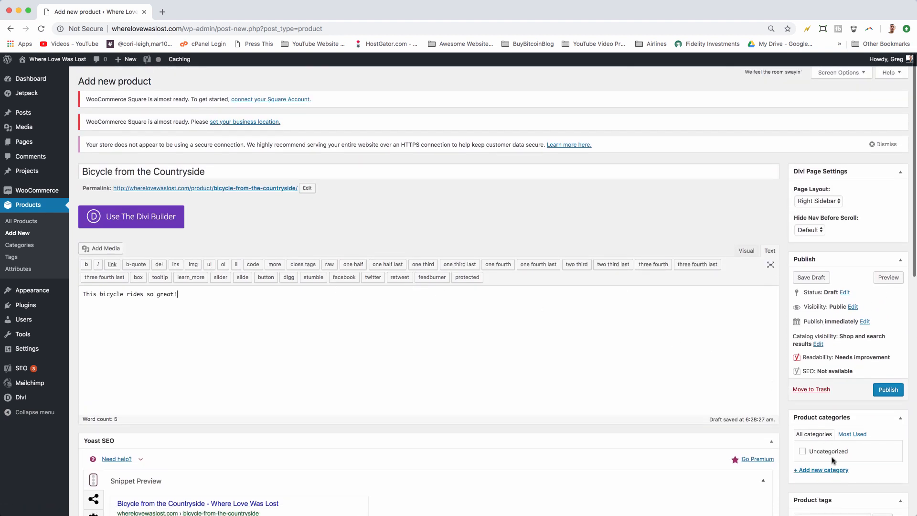
Step: Enter a new product category named Outdoor Equipment and publish the product
left_click(827, 470)
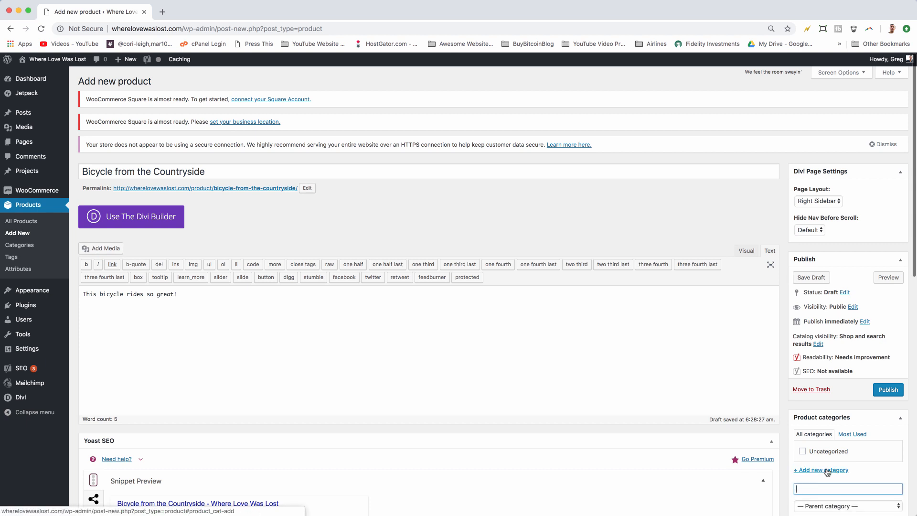
type("Outdoor Equipment")
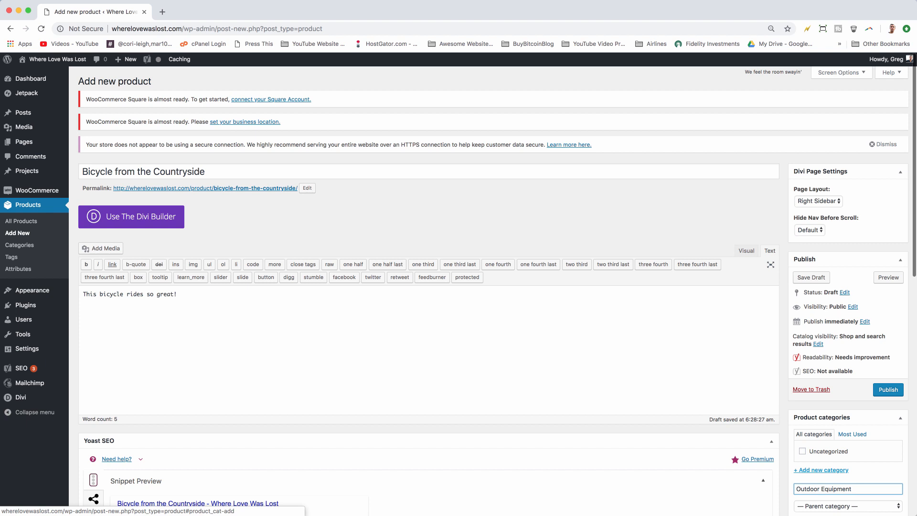
left_click(886, 391)
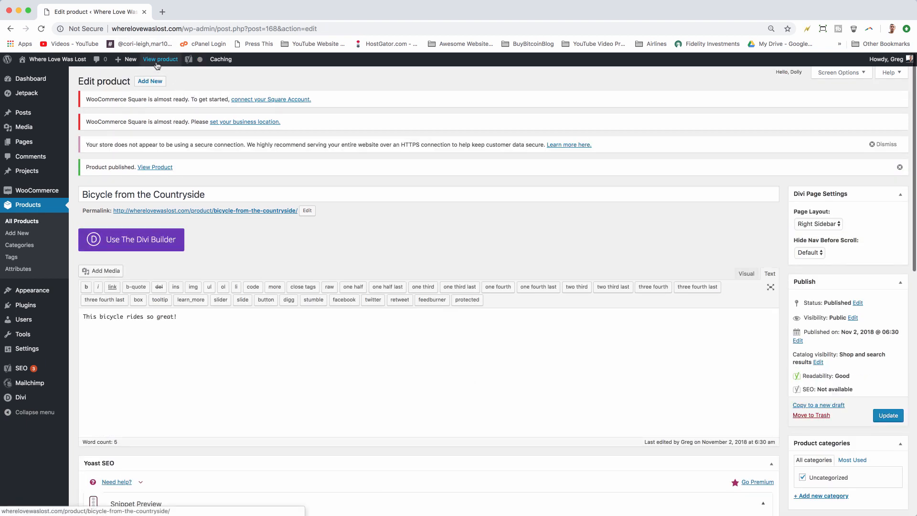
Step: Open the published product's storefront page and look over it
left_click(156, 66)
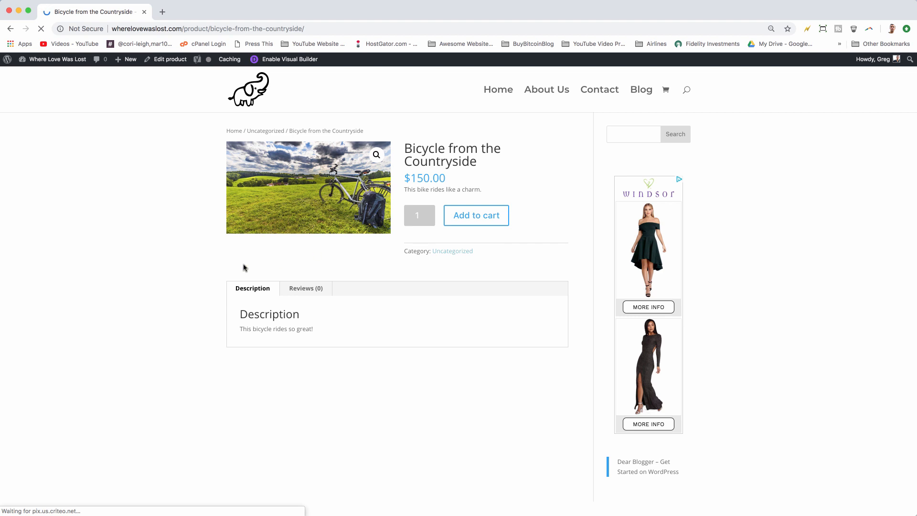
scroll(406, 190, "down", 5)
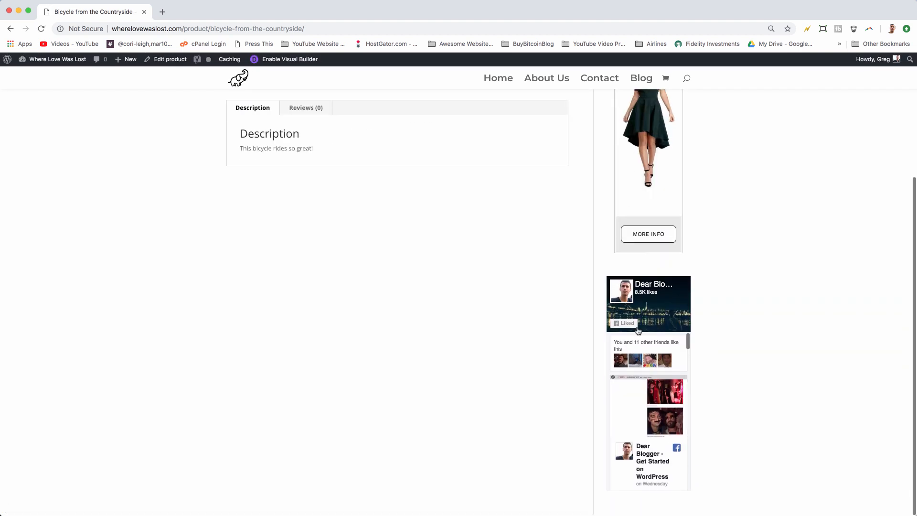
scroll(638, 331, "up", 5)
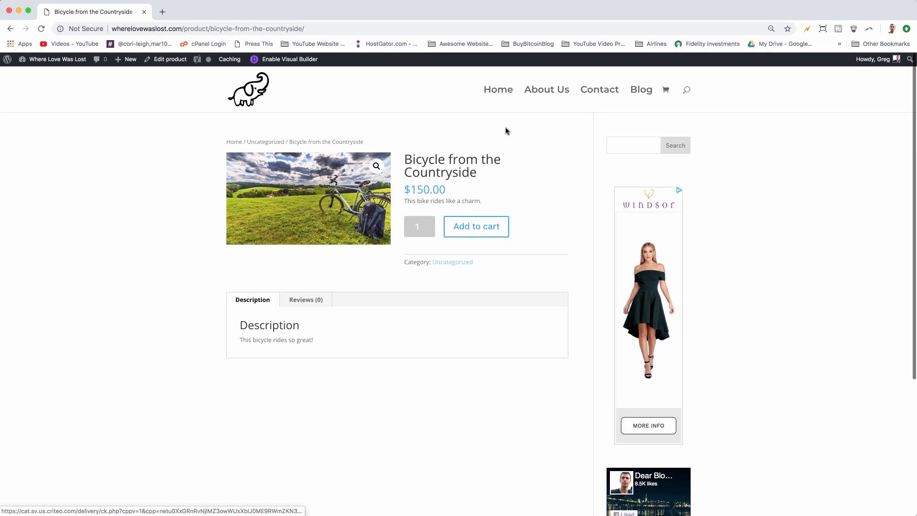
Step: Add 3 bicycles to the cart and open the cart
left_click(432, 225)
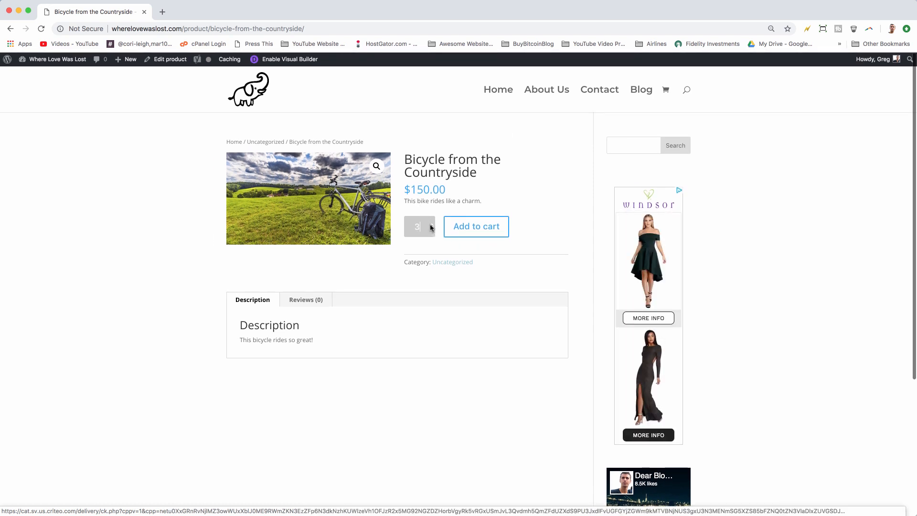
left_click(459, 232)
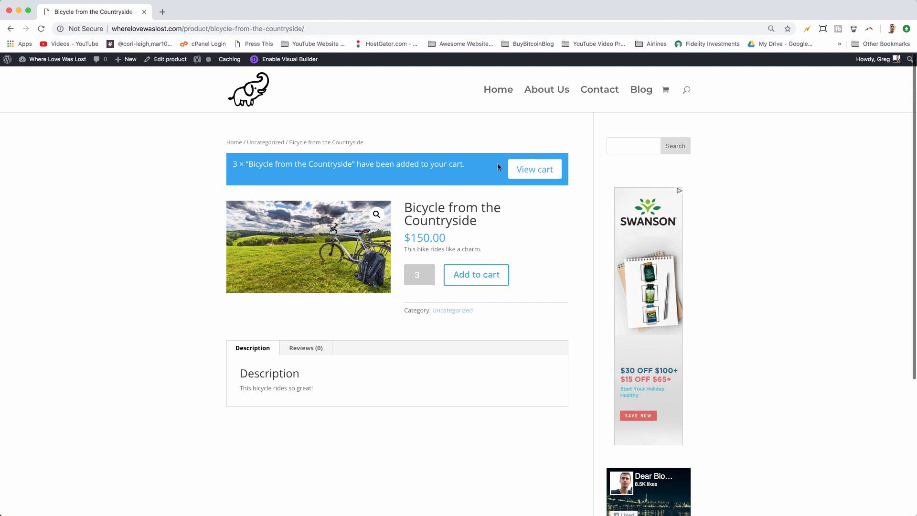
left_click(533, 168)
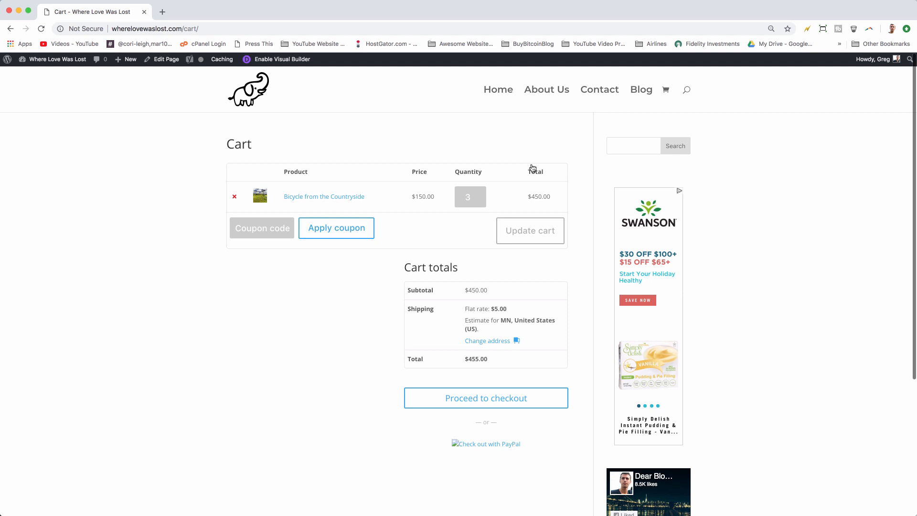
Step: Try applying a coupon in the cart without entering a code
key("super+l")
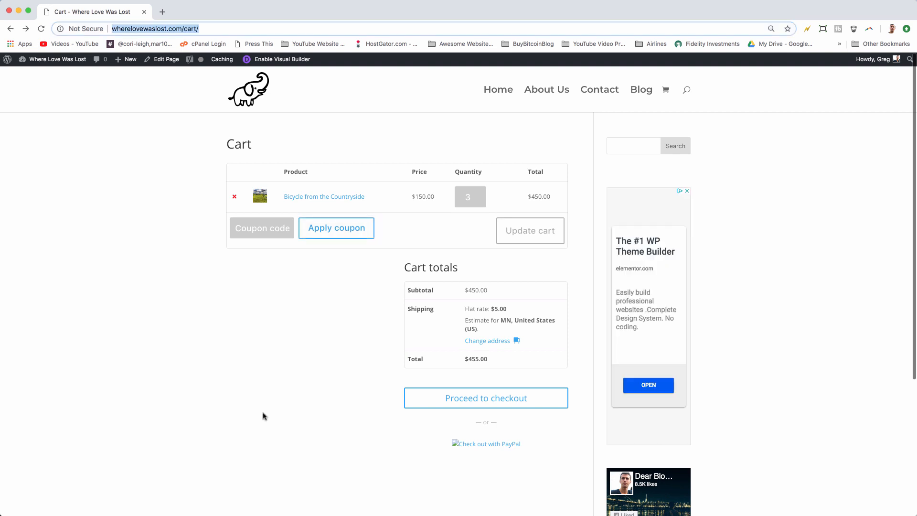
left_click(258, 223)
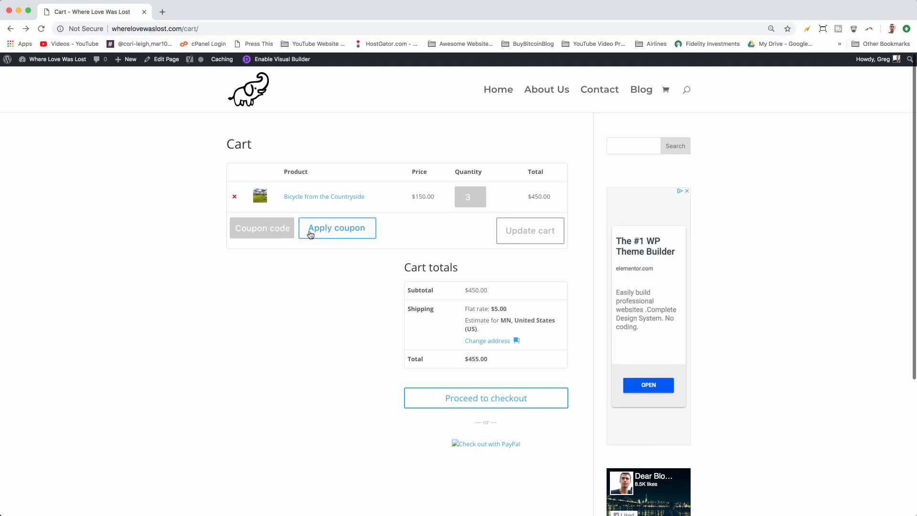
left_click(342, 233)
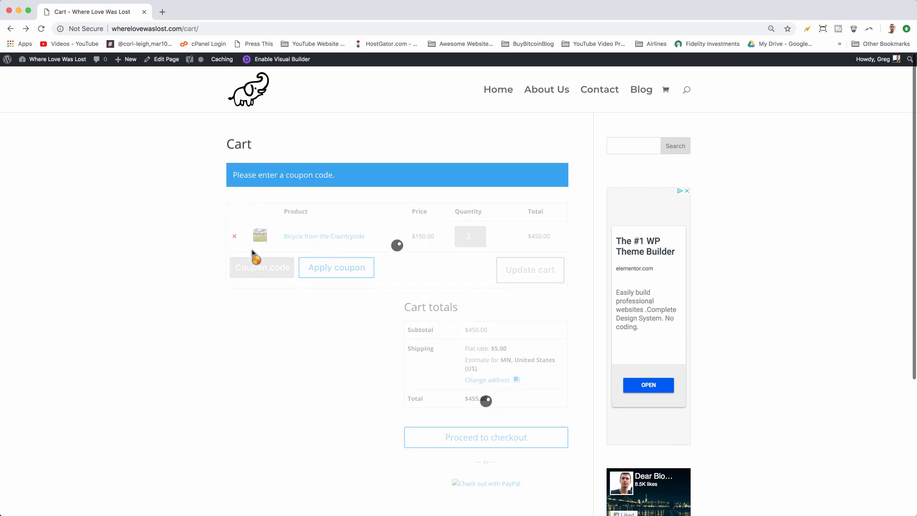
scroll(218, 314, "down", 3)
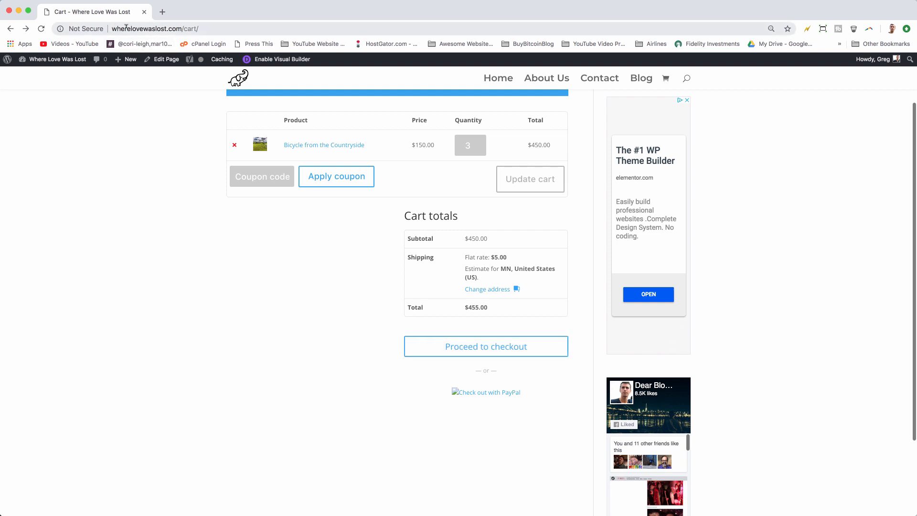
double_click(187, 28)
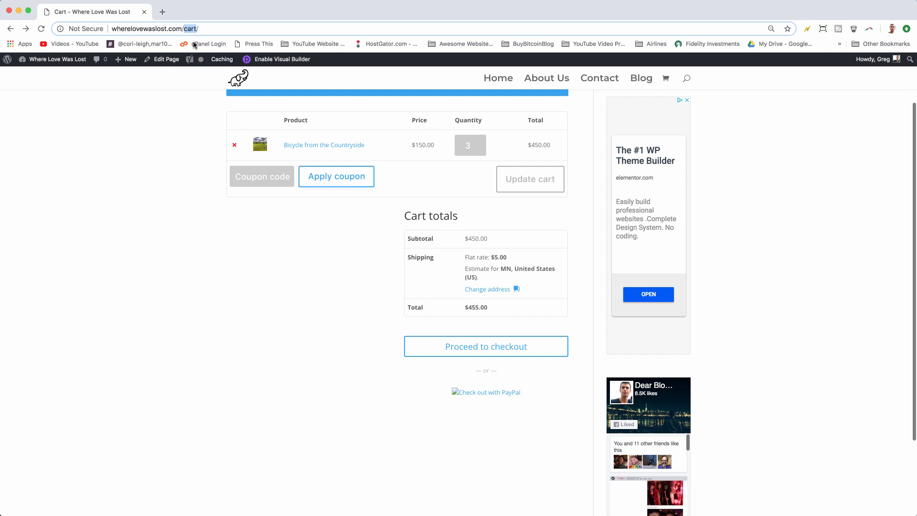
scroll(171, 233, "up", 3)
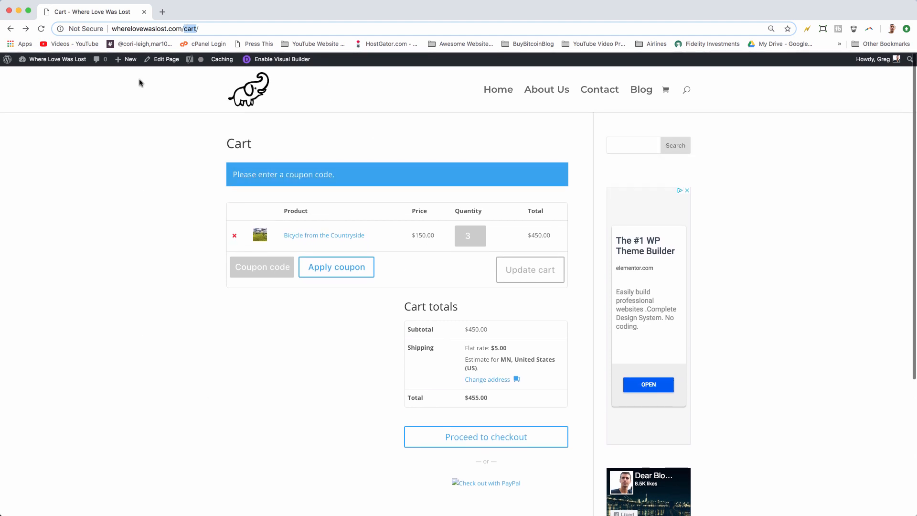
left_click(357, 367)
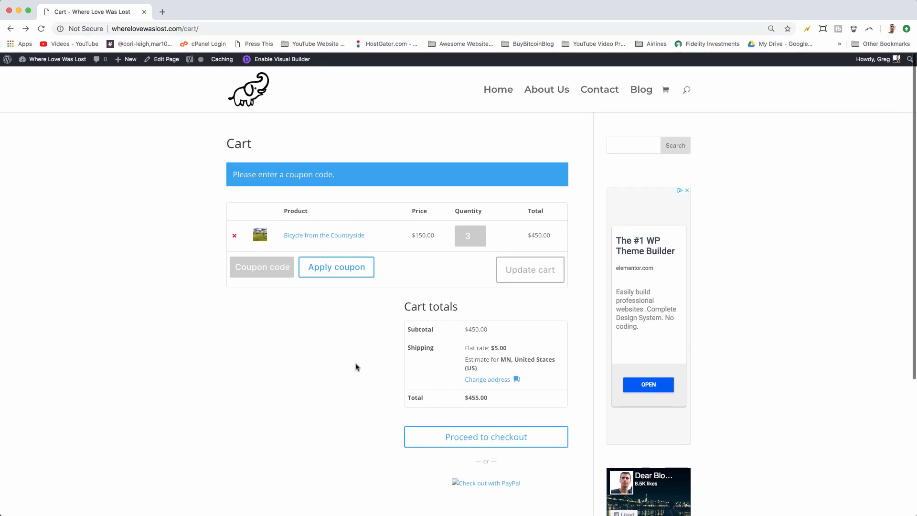
Step: Proceed from the cart to the checkout page
left_click(478, 438)
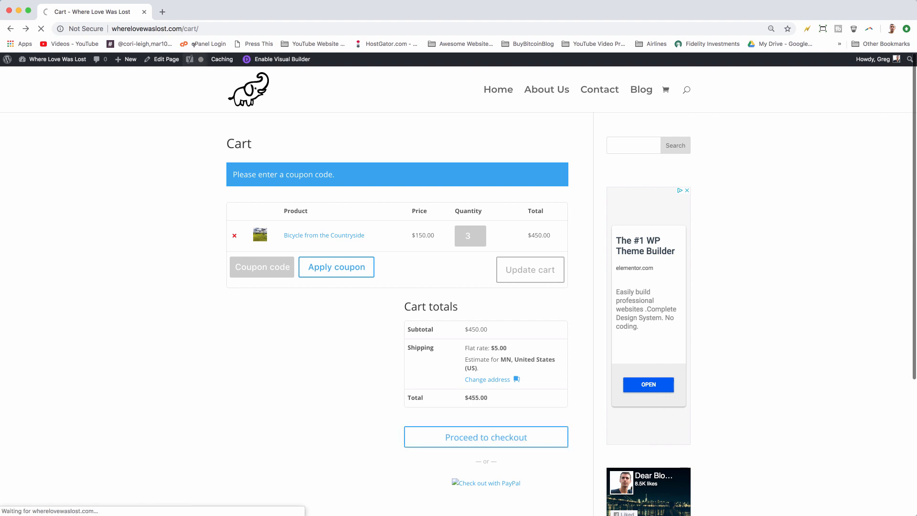
left_click(193, 25)
double_click(196, 28)
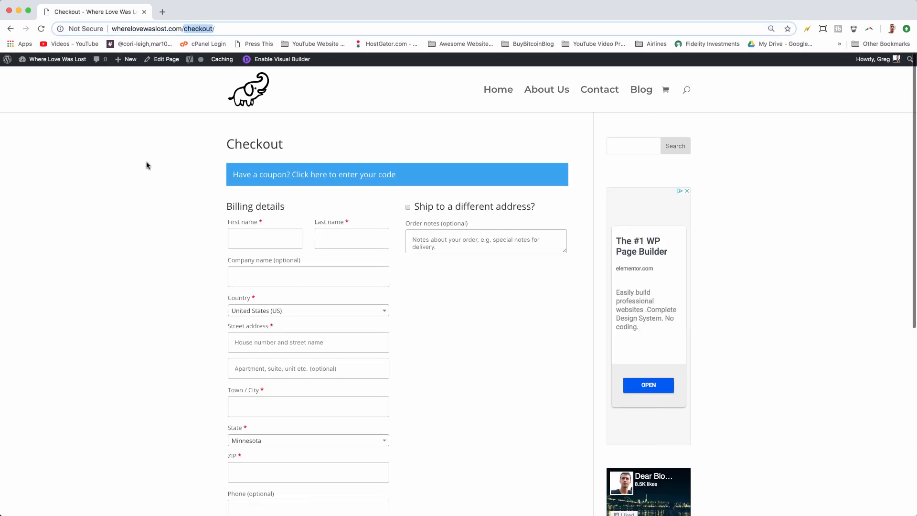
Step: Examine the checkout billing details form and order summary
left_click(147, 165)
left_click(237, 236)
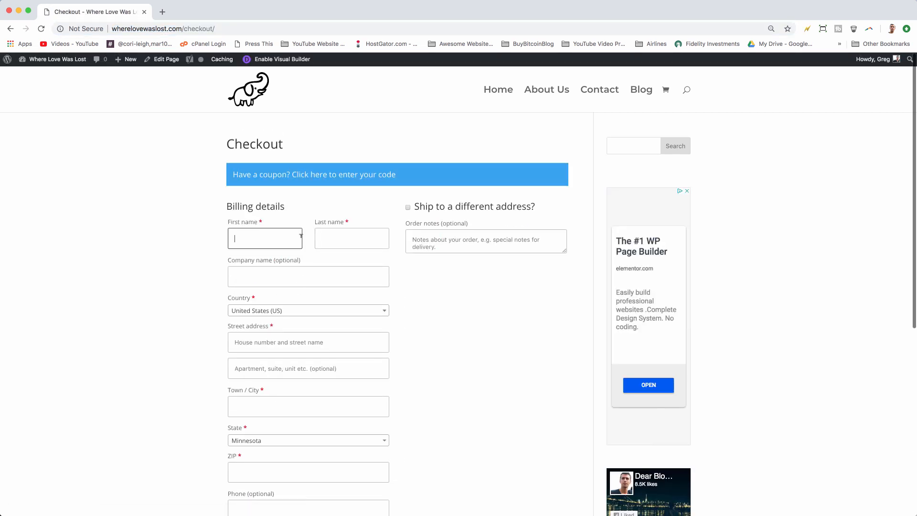
left_click(352, 237)
scroll(351, 237, "down", 3)
left_click(259, 178)
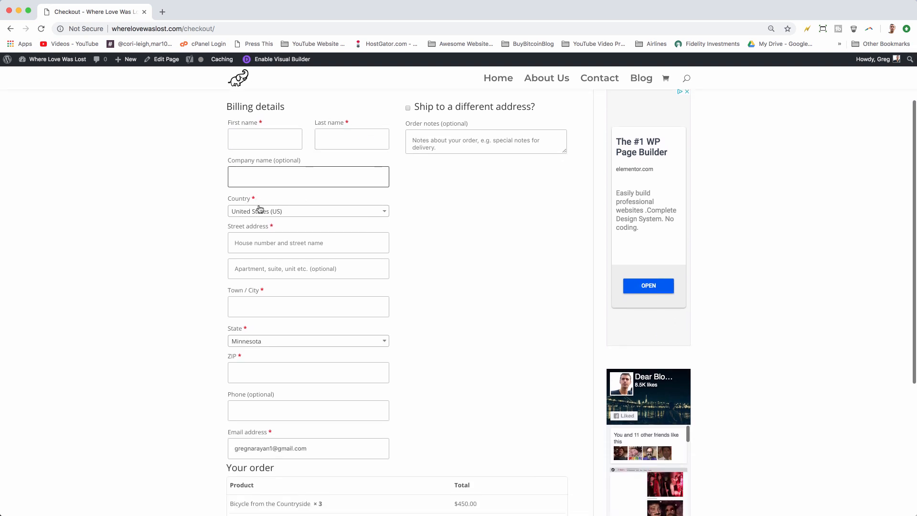
scroll(249, 301, "down", 2)
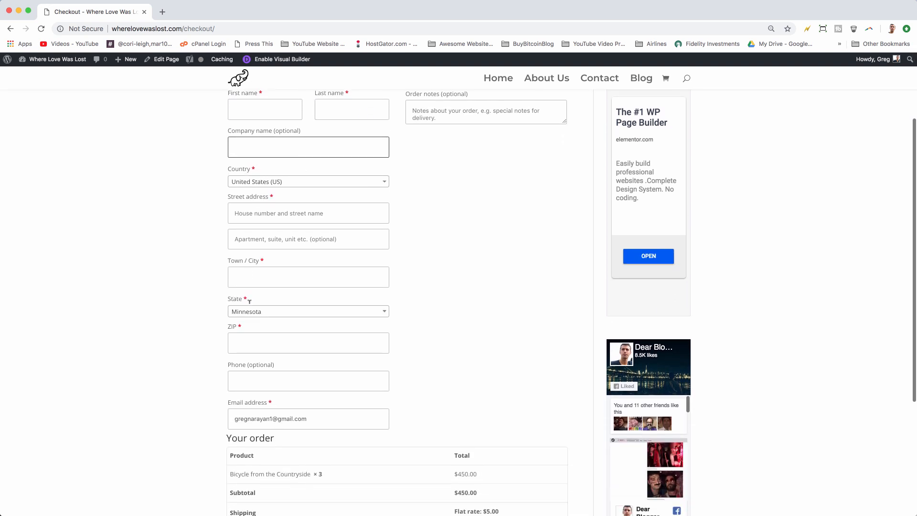
scroll(383, 334, "down", 5)
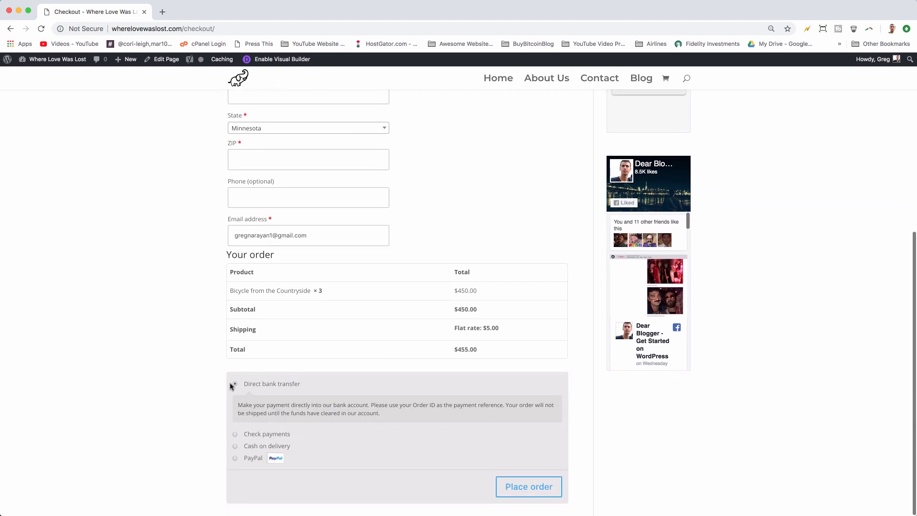
Step: Try continuing to payment with PayPal without billing details, then pick Cash on delivery
left_click(233, 459)
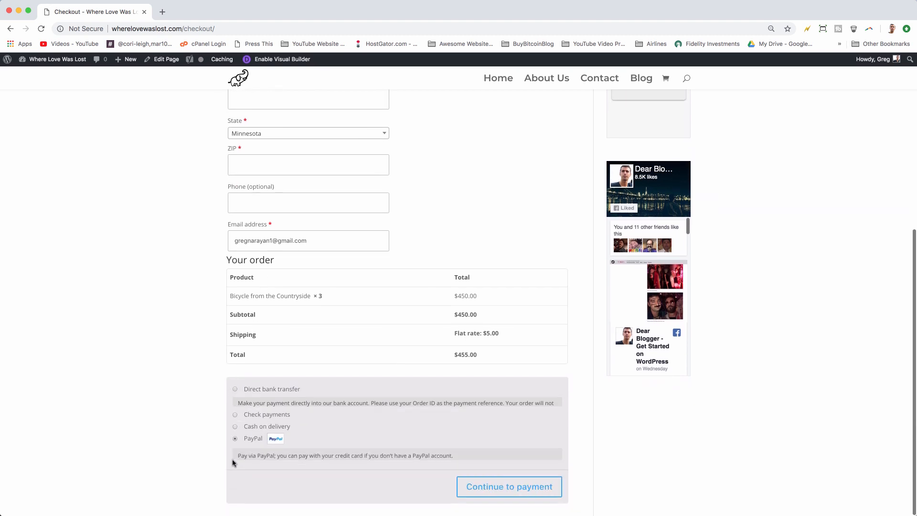
left_click(504, 487)
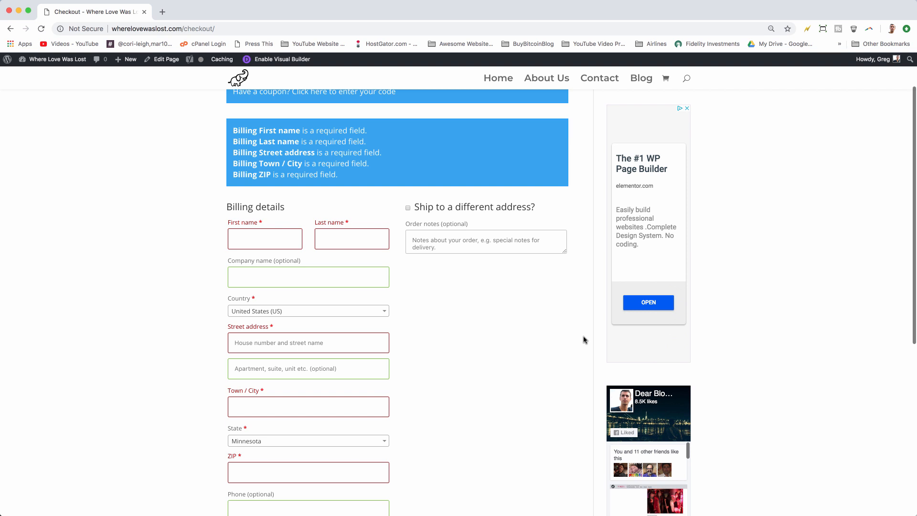
scroll(586, 340, "down", 10)
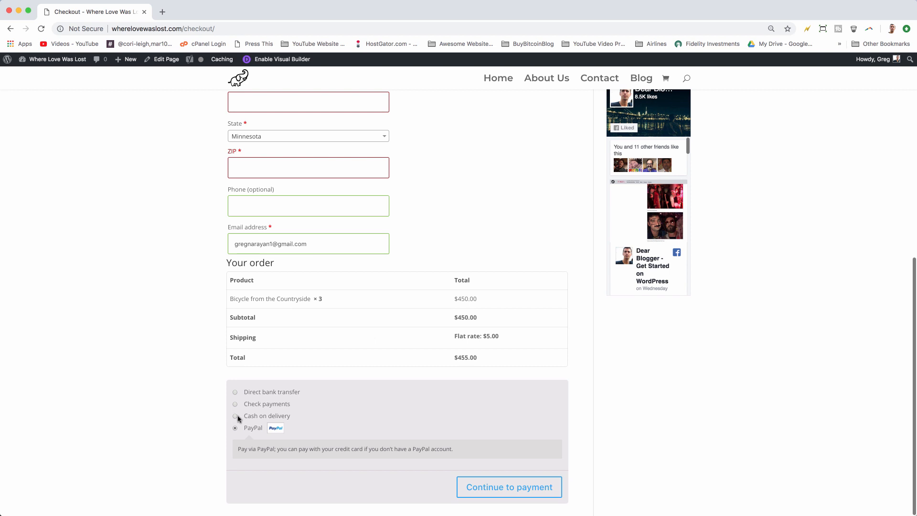
left_click(235, 418)
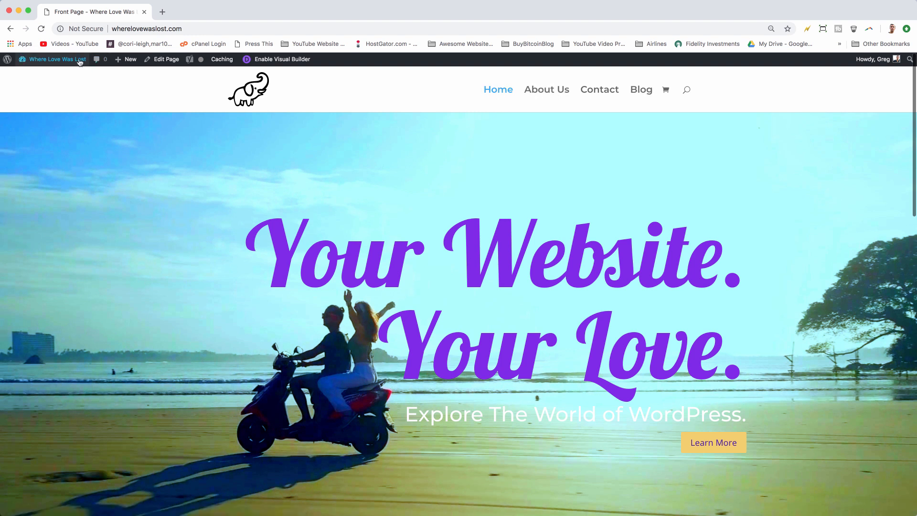
Step: Add the My account, Checkout, Cart and Shop pages to the Main Menu
mouse_move(73, 62)
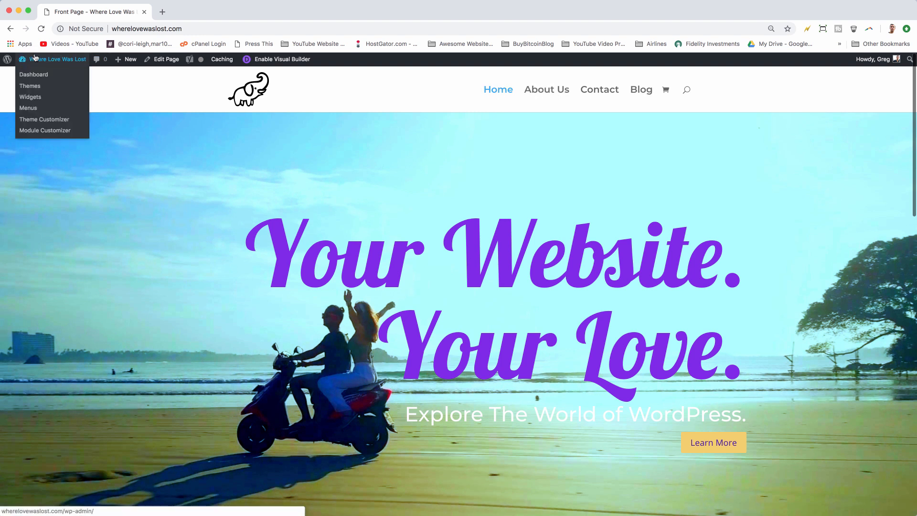
left_click(28, 109)
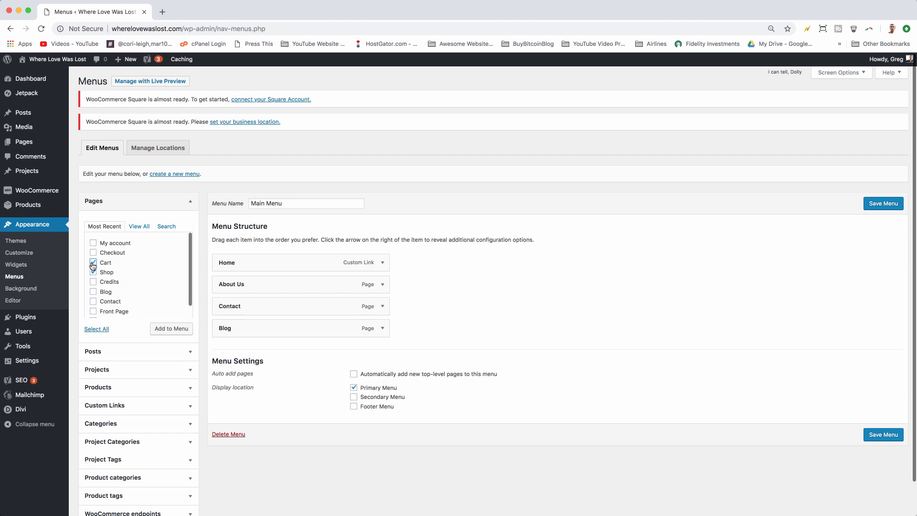
left_click(93, 243)
left_click(93, 252)
left_click(164, 329)
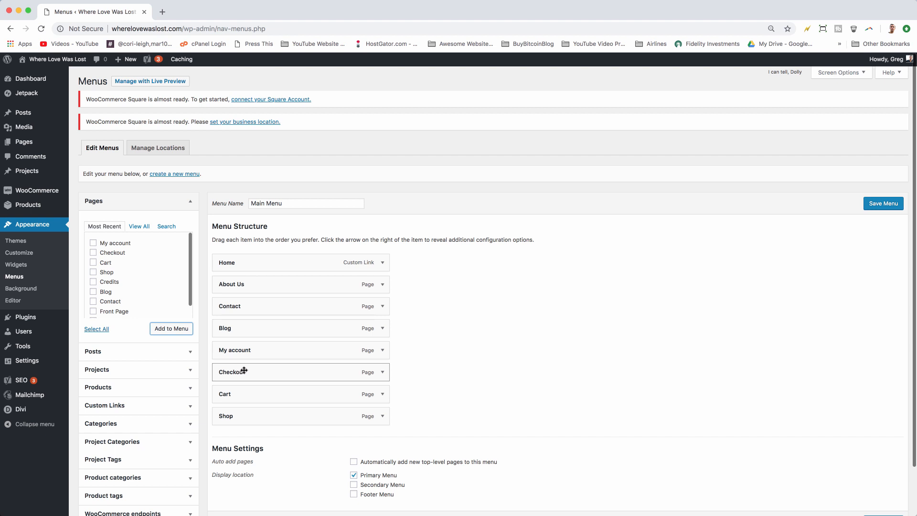
Step: Nest Checkout and Cart under My account, move Shop above My account, and save the menu
left_click_drag(244, 371, 277, 397)
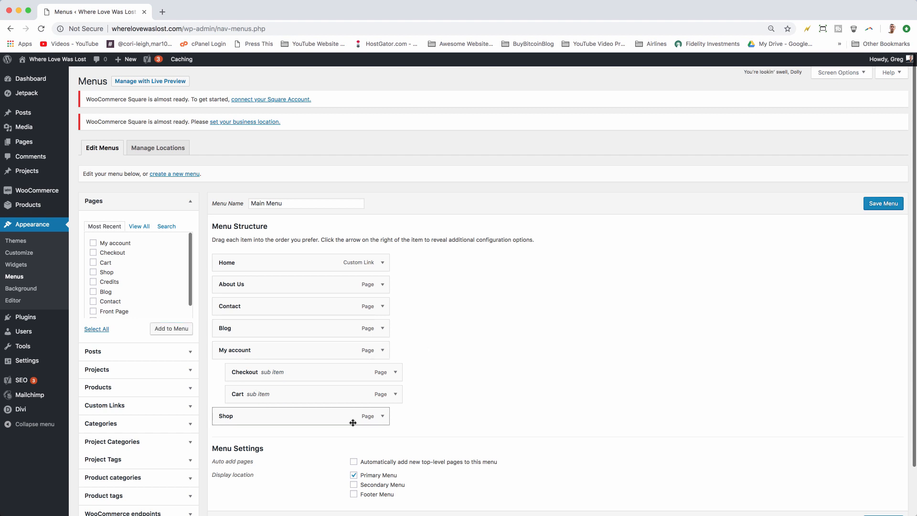
left_click_drag(307, 416, 304, 354)
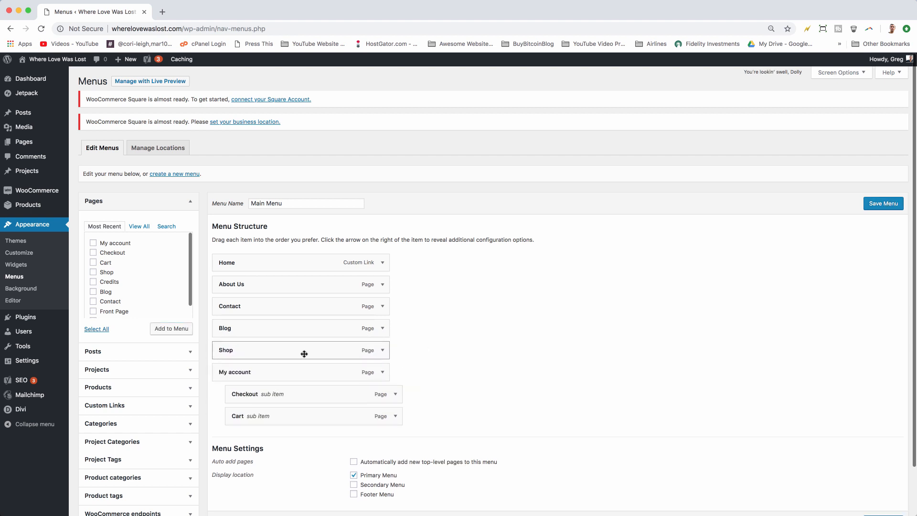
left_click(883, 203)
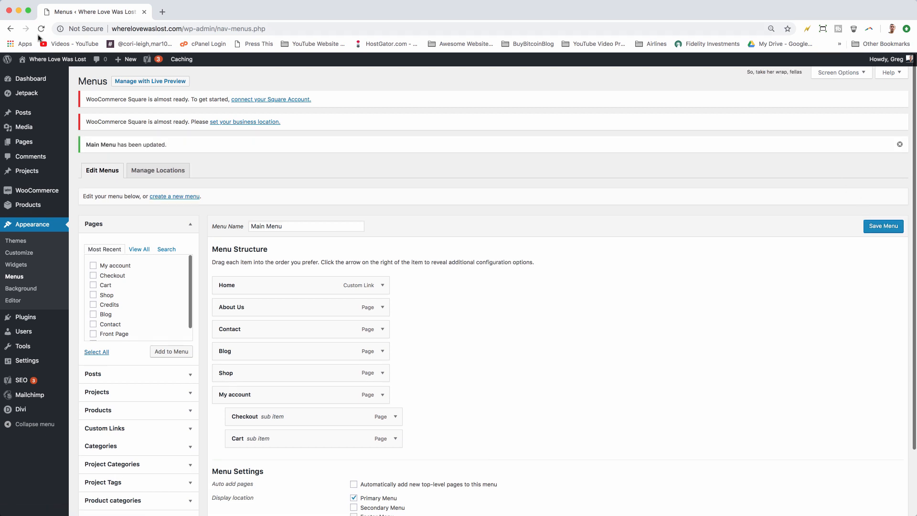
Step: Visit the shop page, then start a new product titled T-Shirt Madness
left_click(53, 63)
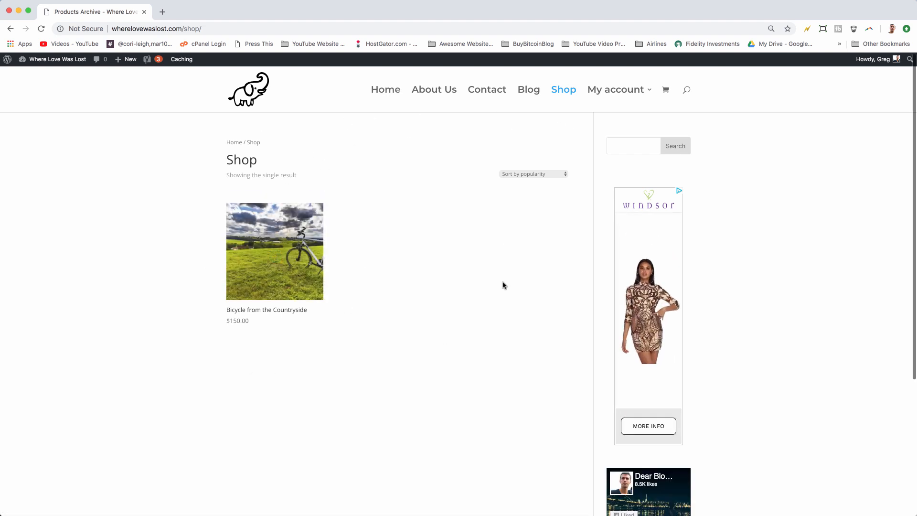
mouse_move(121, 61)
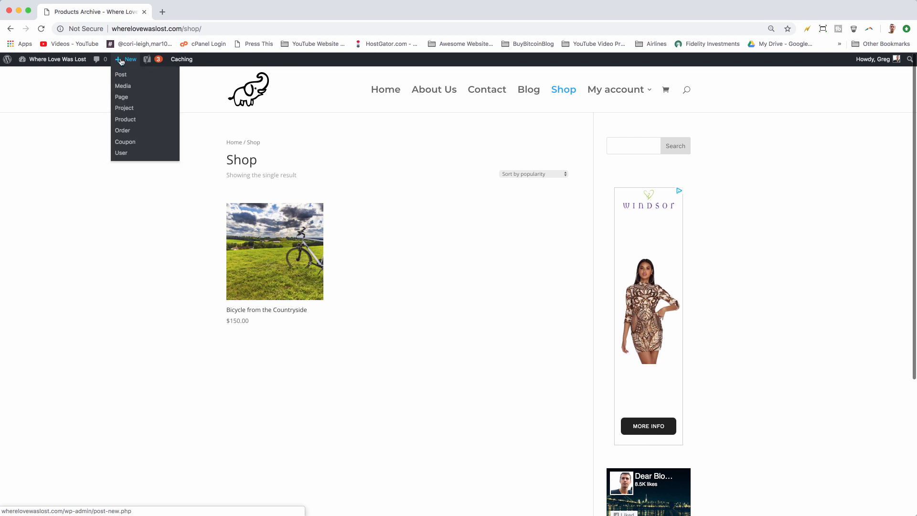
left_click(123, 120)
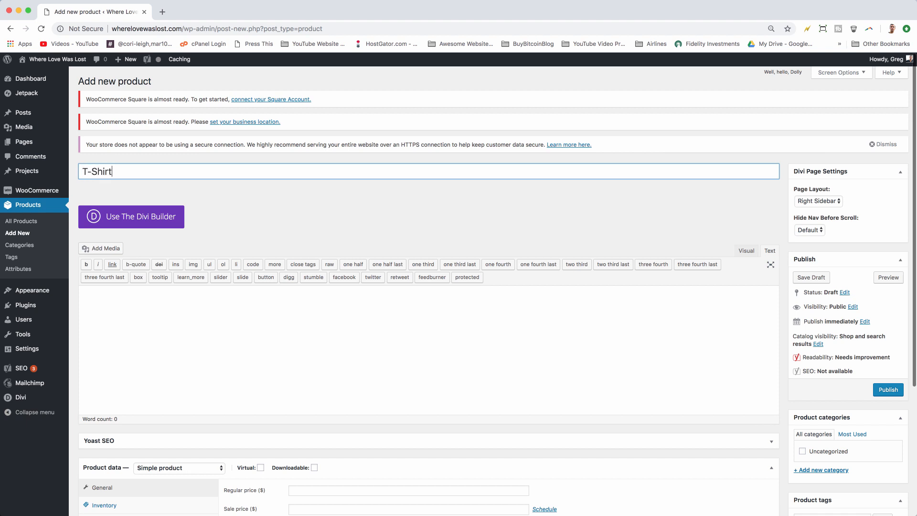
left_click(194, 371)
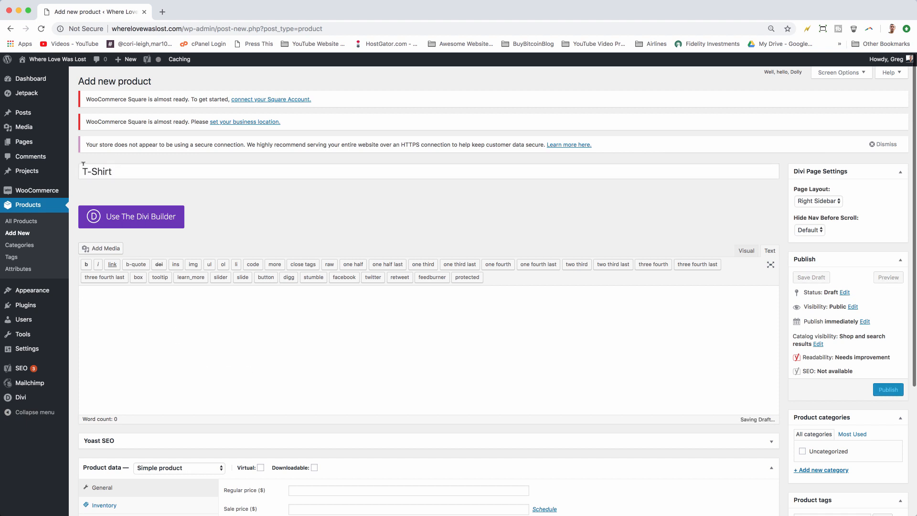
left_click(125, 173)
type("Madness")
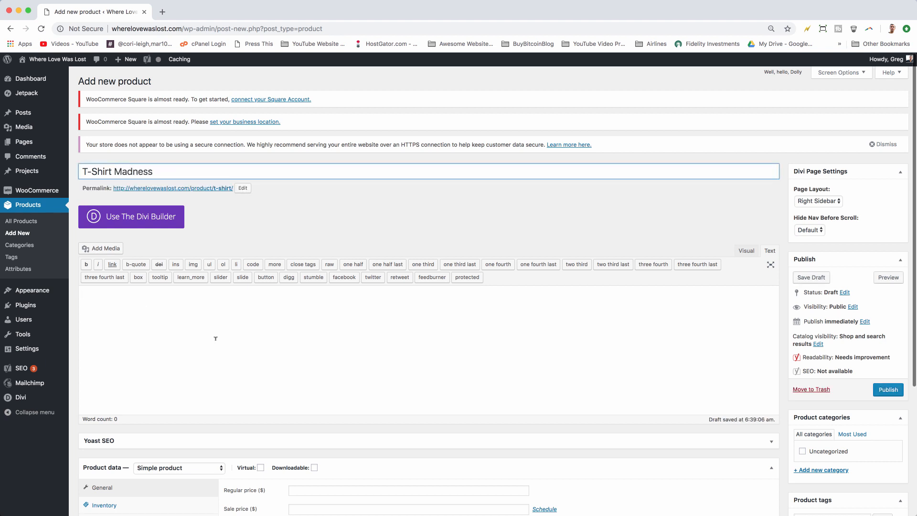
Step: Enter the product description "This t shirt rules guys."
left_click(216, 338)
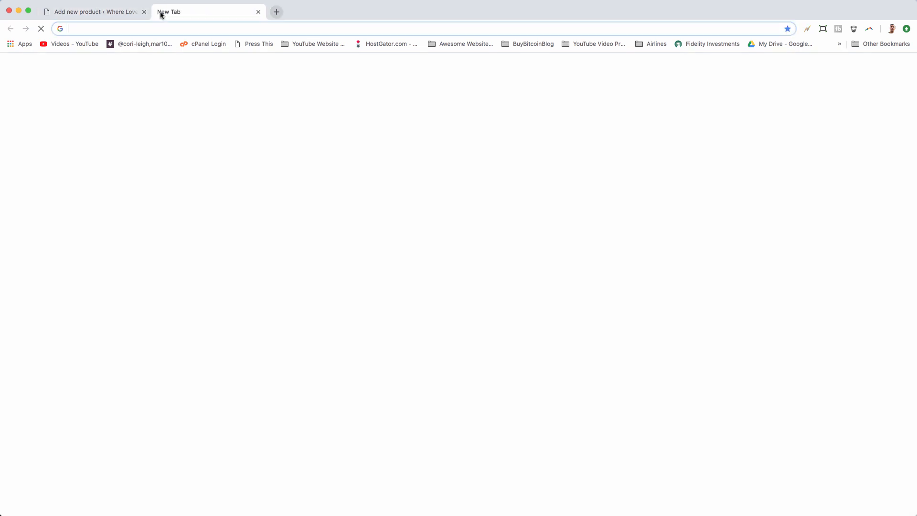
Step: In a new browser tab, search Google Images for "t shirt wiki"
left_click(163, 11)
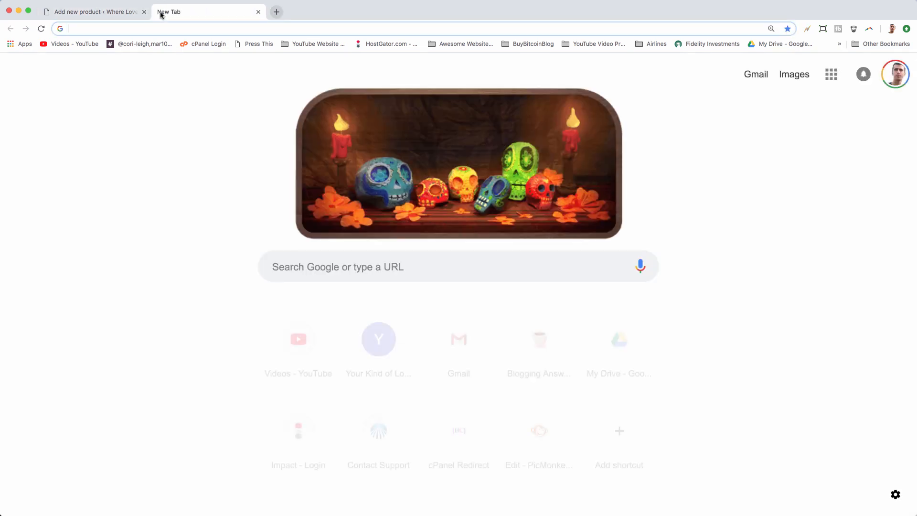
type("ti")
key("BackSpace")
key("BackSpace")
type("sh")
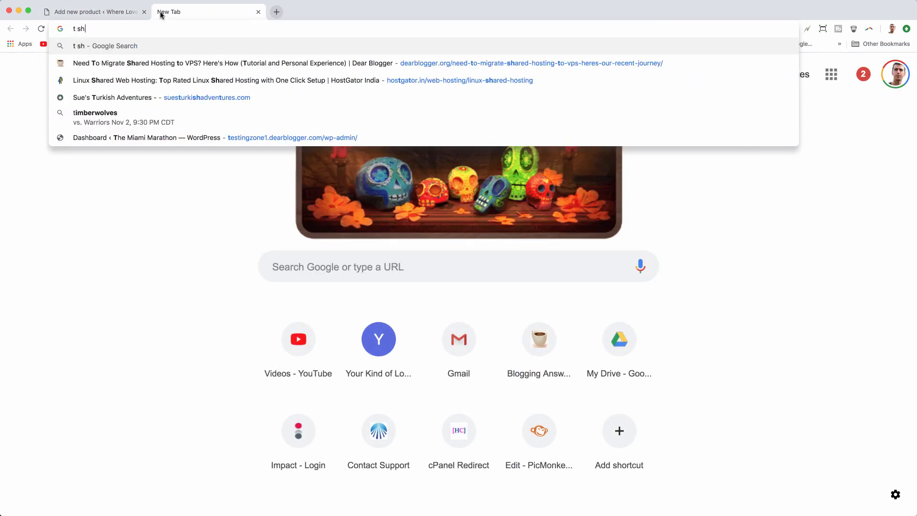
type("irt")
key("Return")
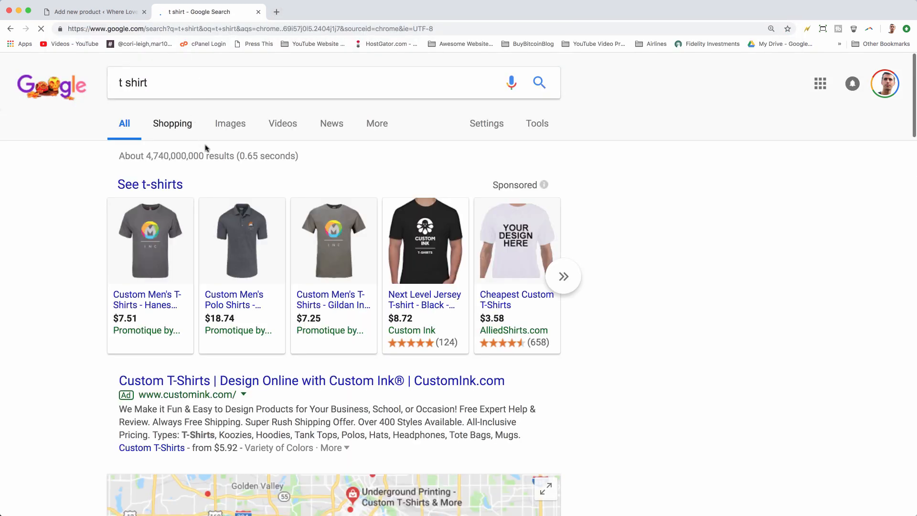
left_click(230, 124)
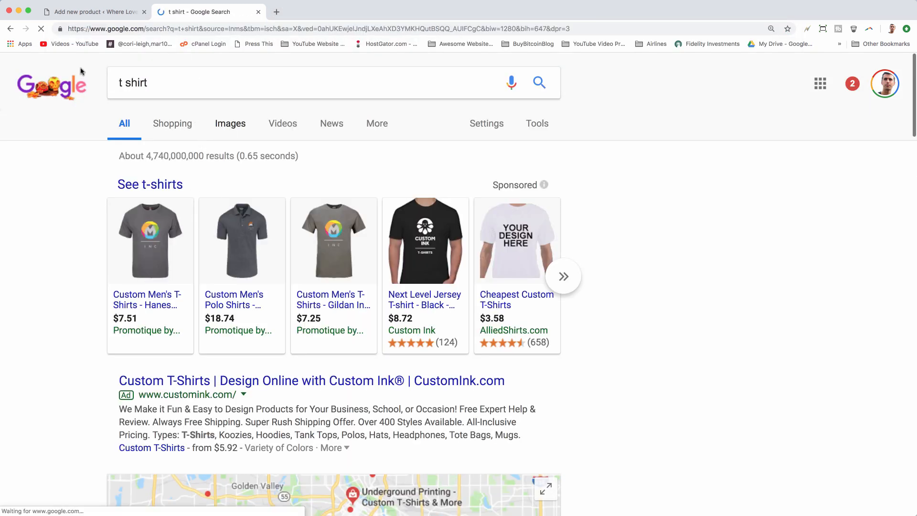
left_click(174, 79)
type("wiki")
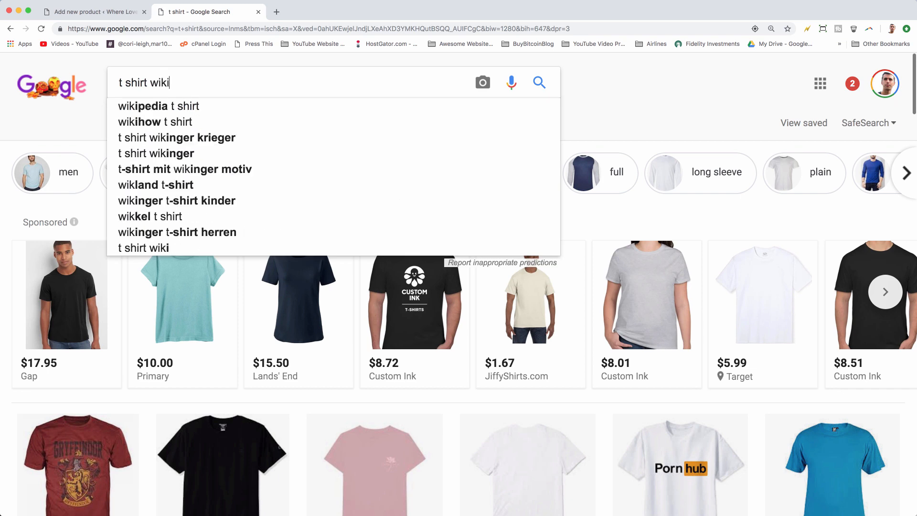
key("Return")
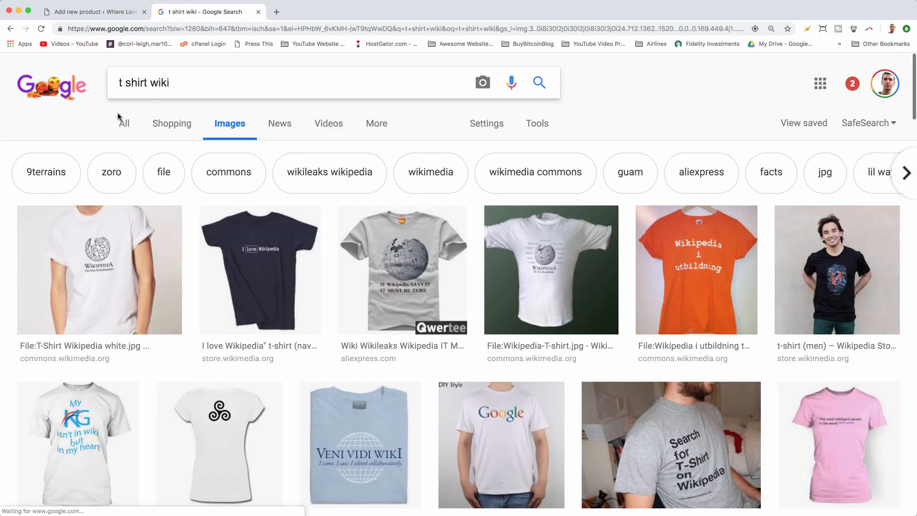
Step: Save the white Wikipedia T-shirt image to the computer as "wiki T"
left_click(82, 253)
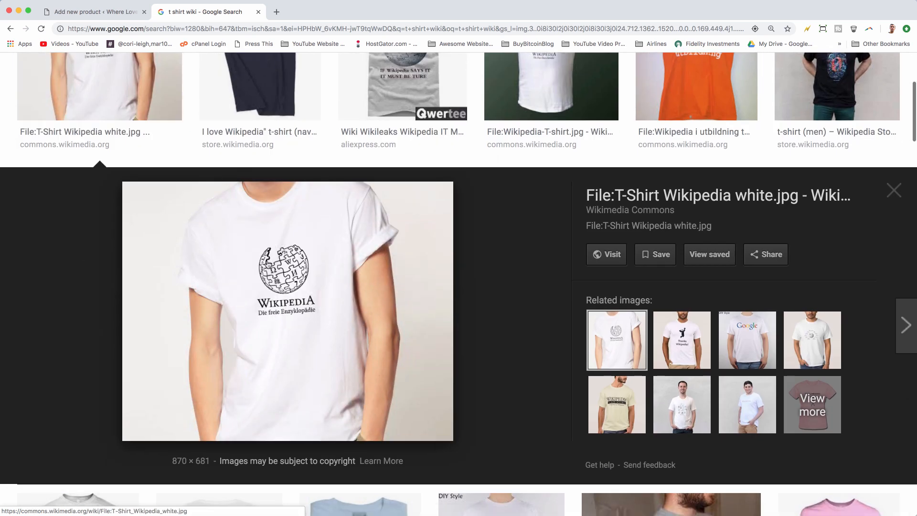
right_click(315, 277)
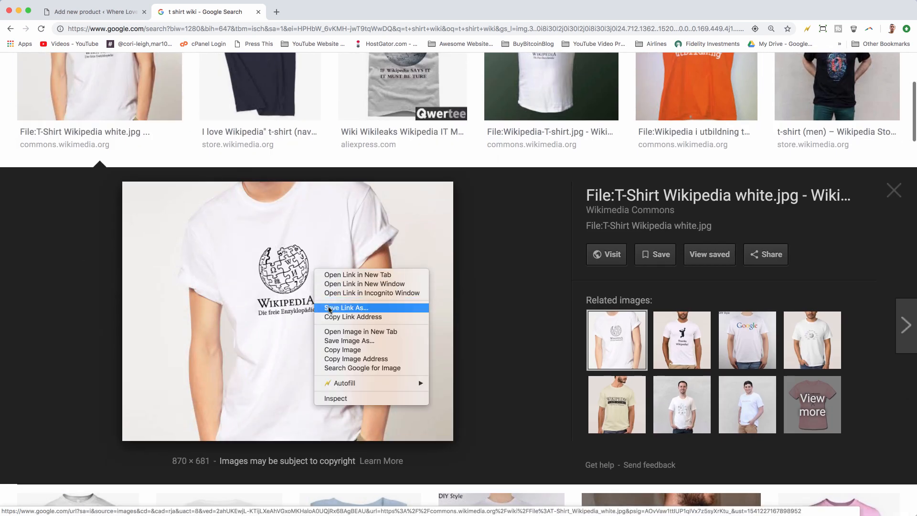
left_click(343, 340)
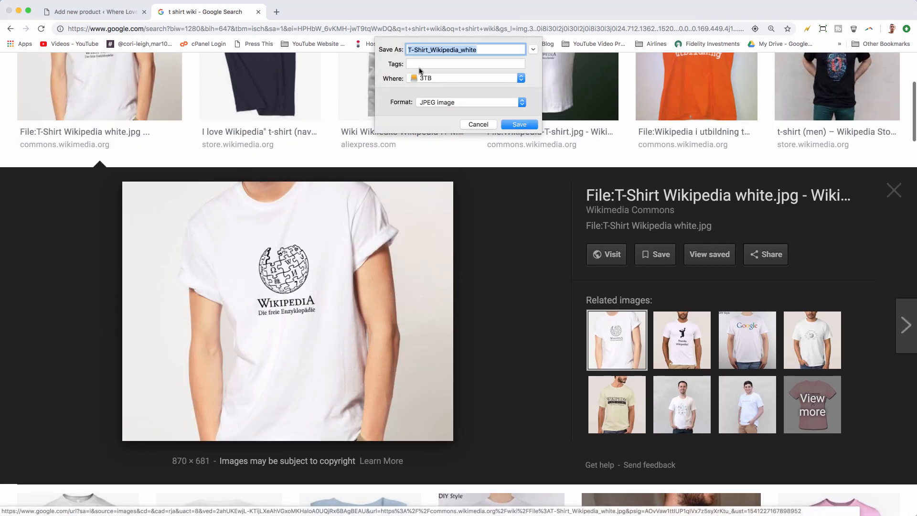
type("wiki T")
key("Return")
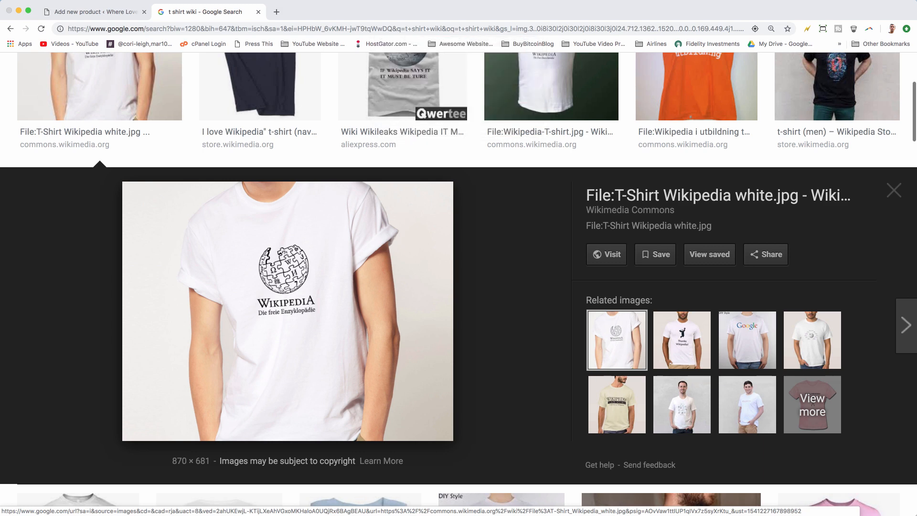
Step: Return to the new product and set its product type to Variable product
left_click(67, 11)
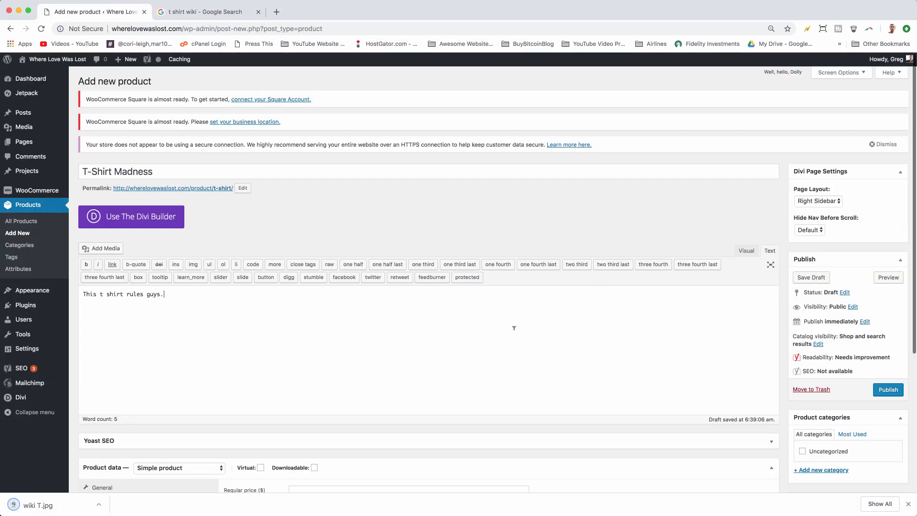
scroll(404, 301, "down", 5)
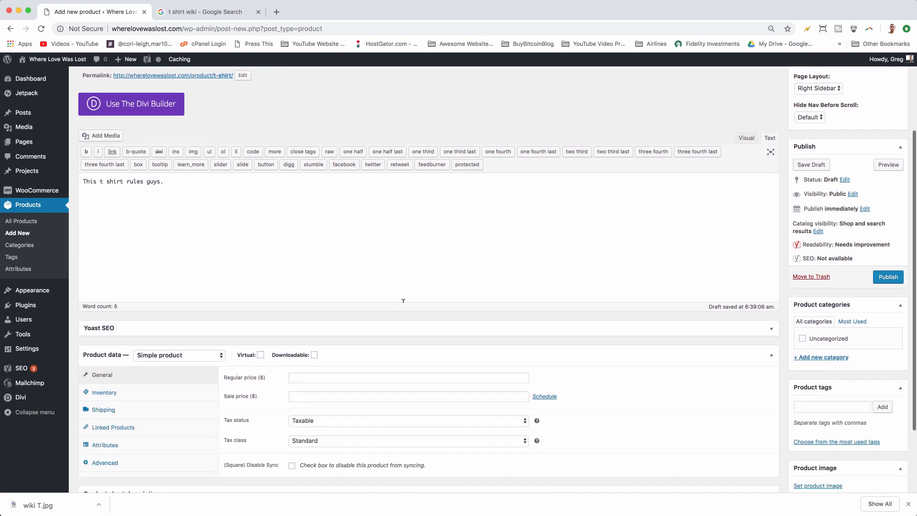
left_click(189, 309)
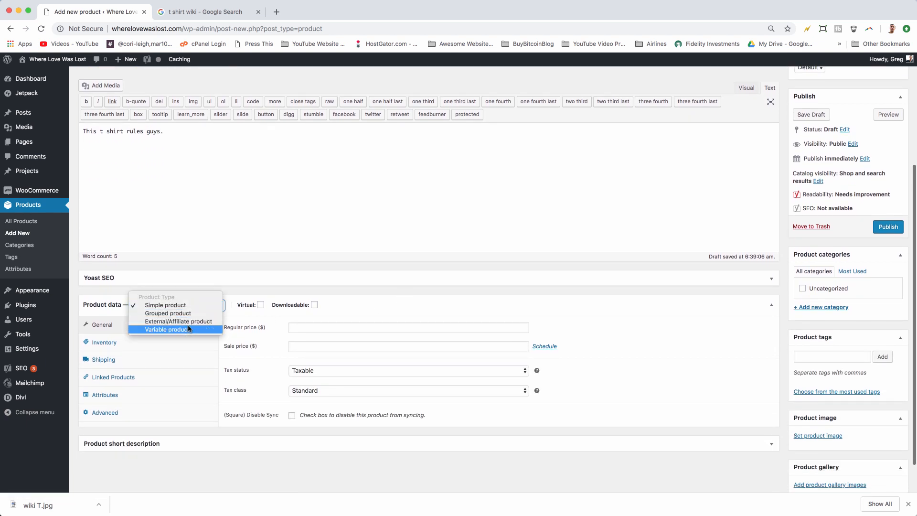
left_click(189, 331)
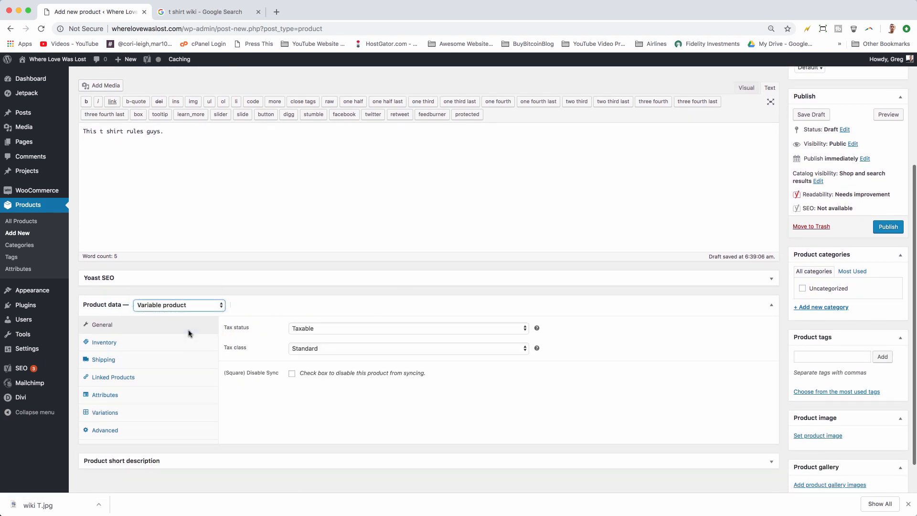
scroll(668, 317, "down", 2)
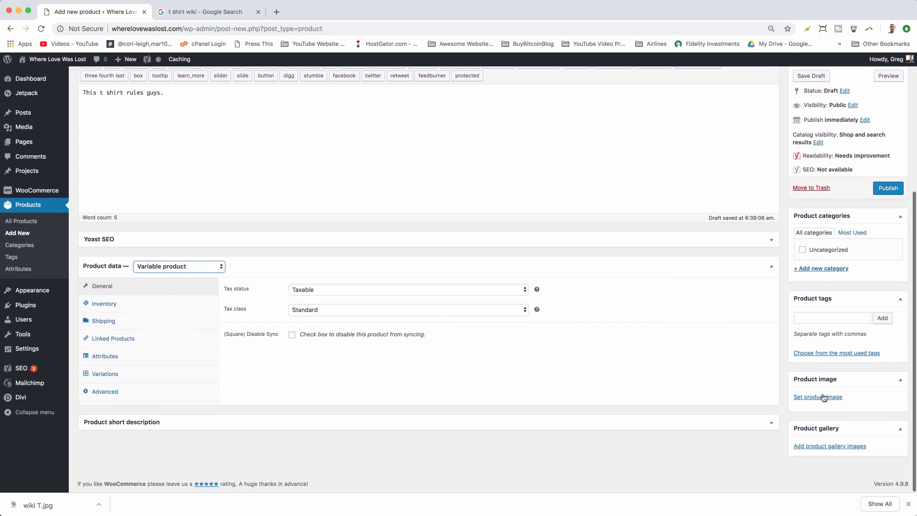
Step: Upload wiki T.jpg from the 3TB drive and set it as the product image
left_click(824, 398)
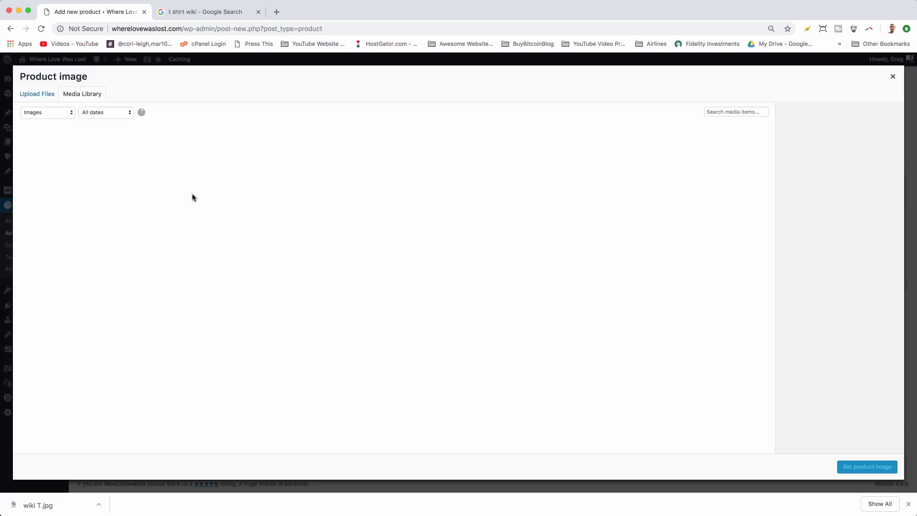
left_click(39, 97)
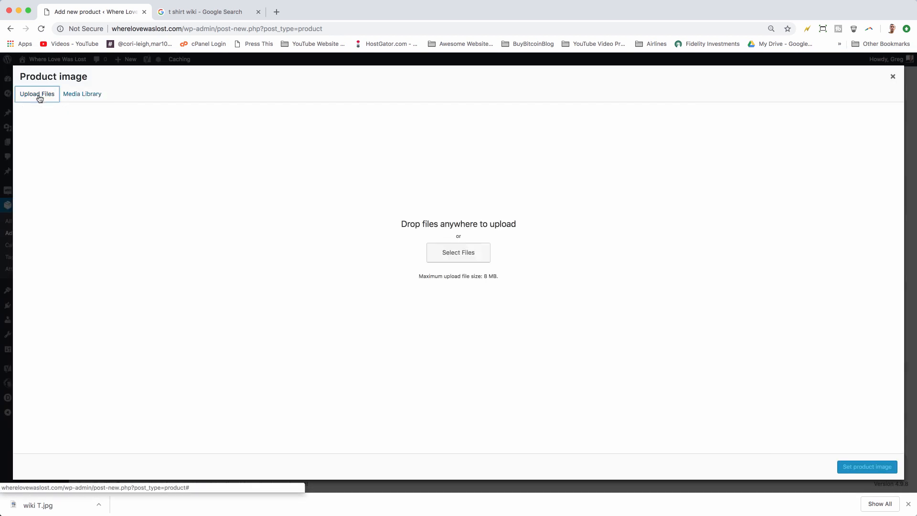
left_click(468, 252)
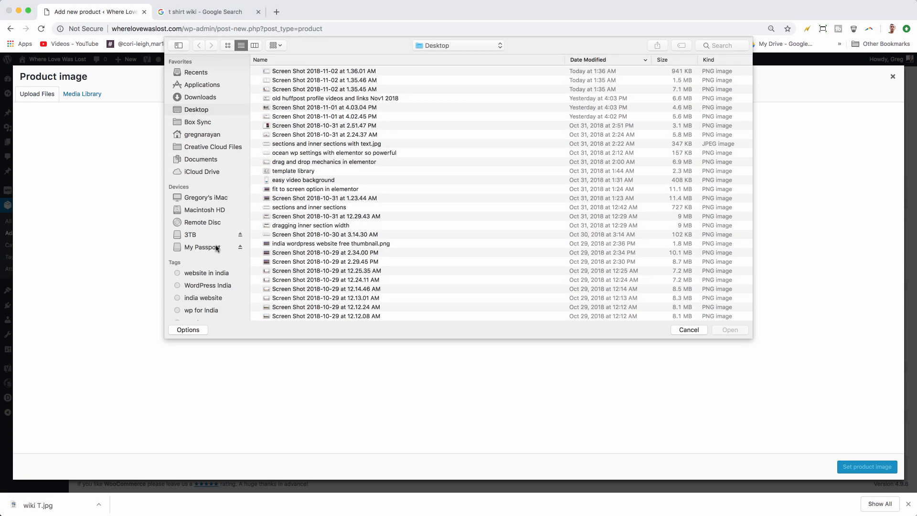
left_click(200, 234)
double_click(296, 71)
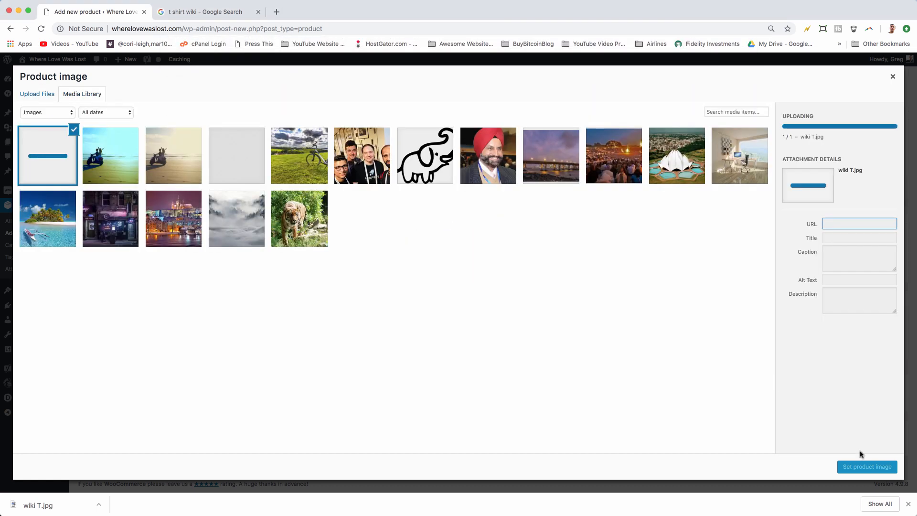
left_click(867, 466)
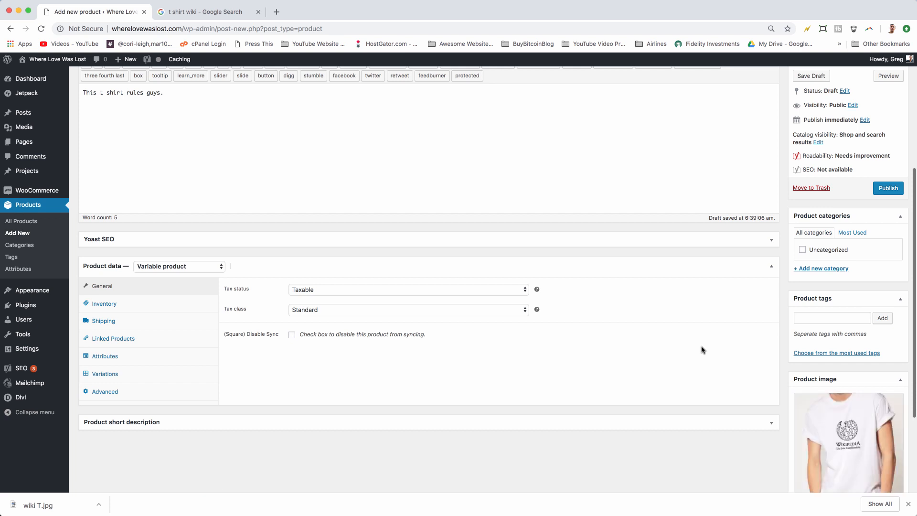
Step: Add a new product category "Tees" for the product and publish it
scroll(702, 349, "down", 5)
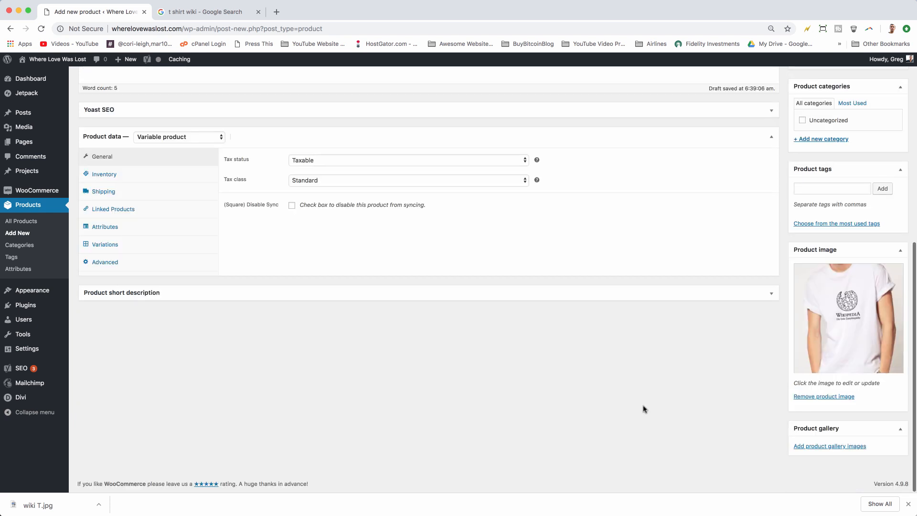
scroll(643, 409, "up", 12)
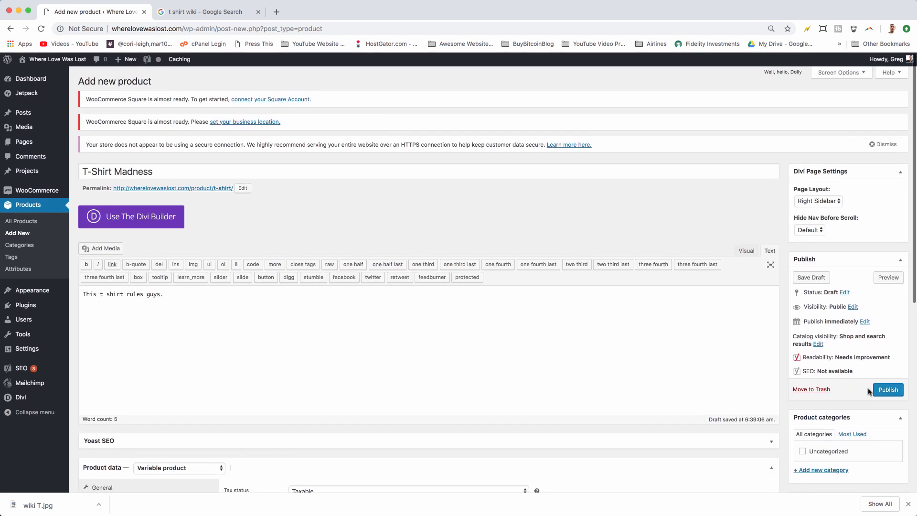
left_click(814, 472)
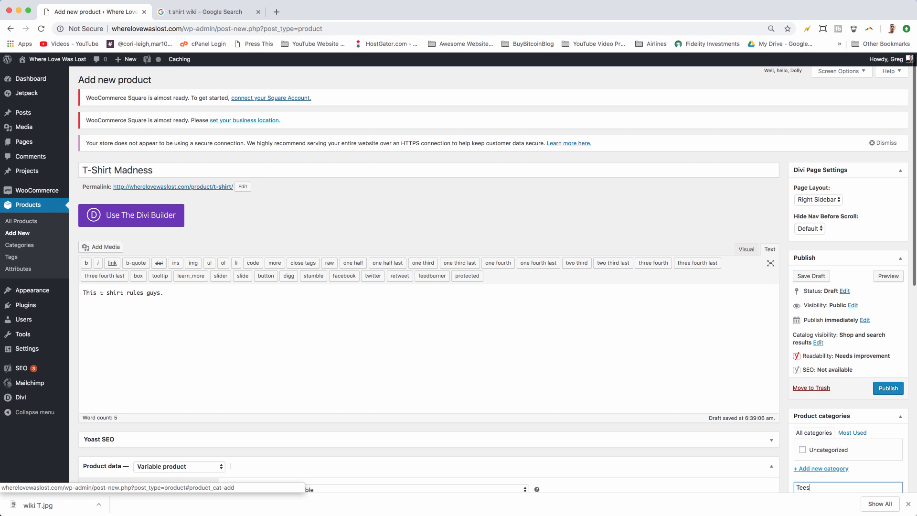
scroll(839, 406, "down", 3)
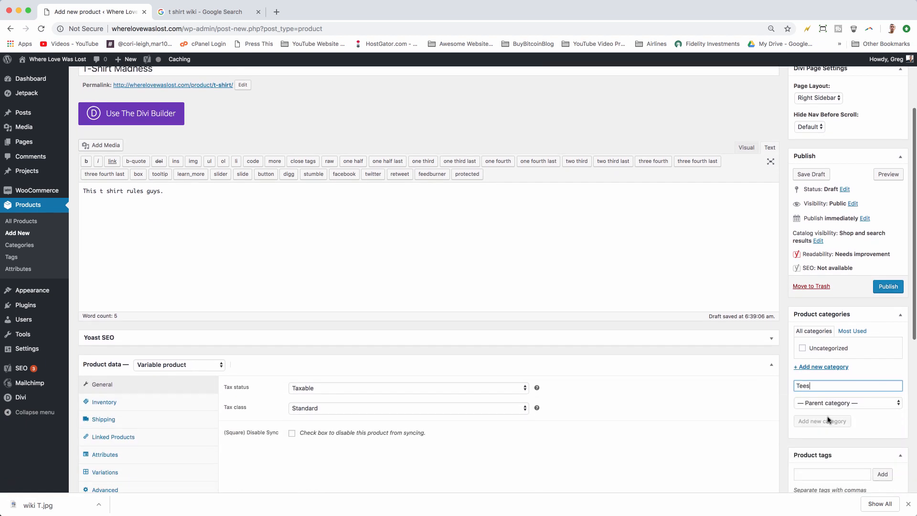
key("Return")
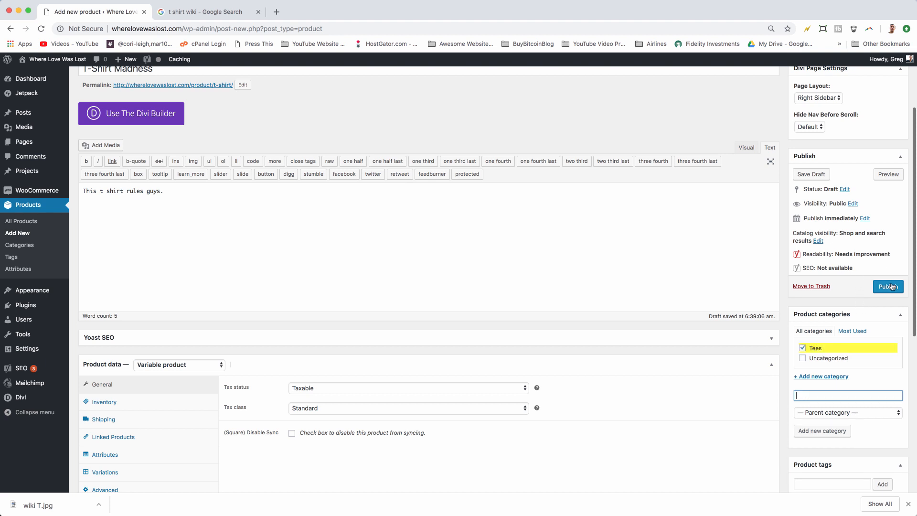
left_click(892, 286)
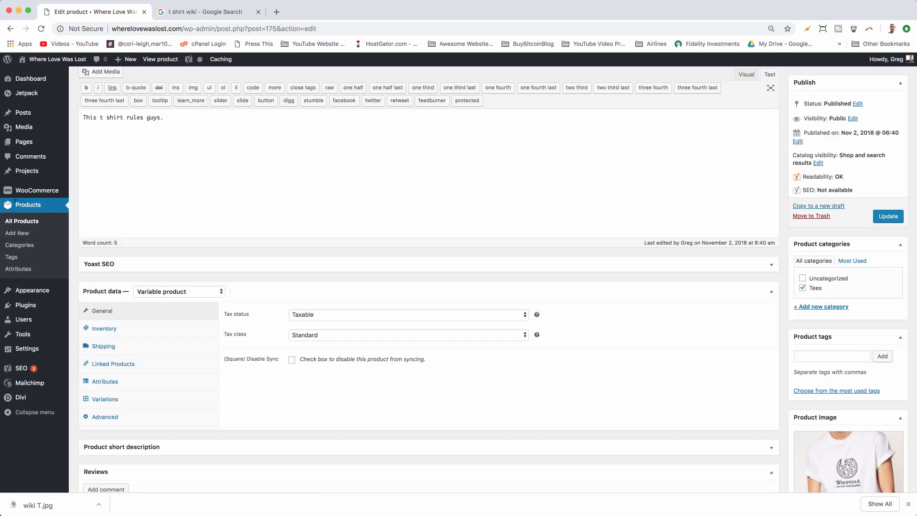
Step: Add a product attribute named Size with slug size and custom ordering
left_click(17, 272)
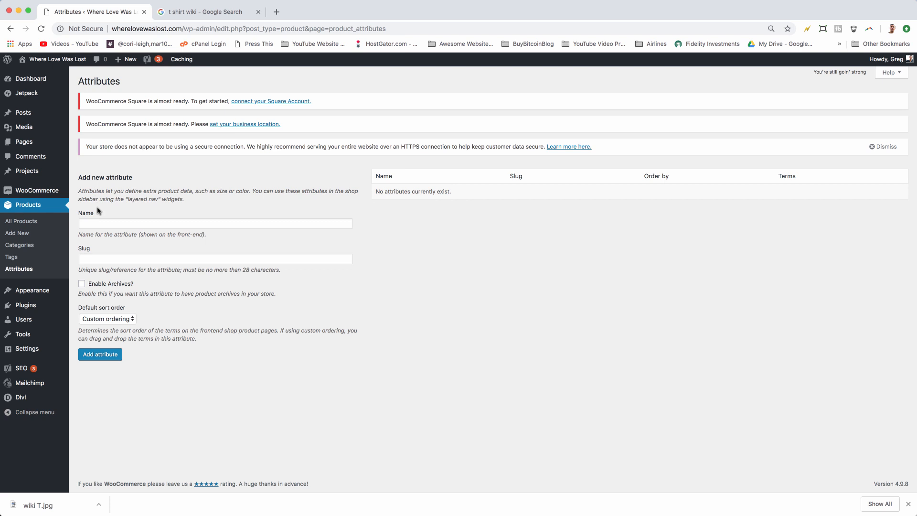
left_click(100, 219)
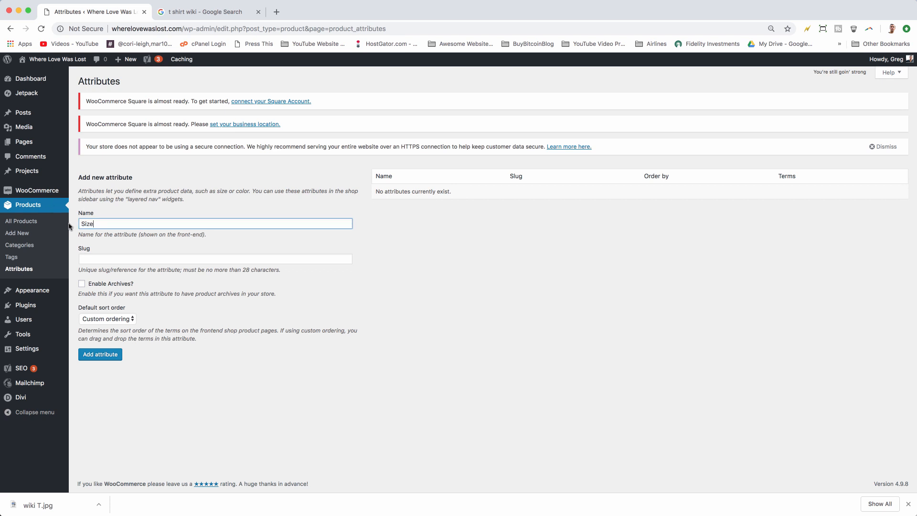
left_click(91, 262)
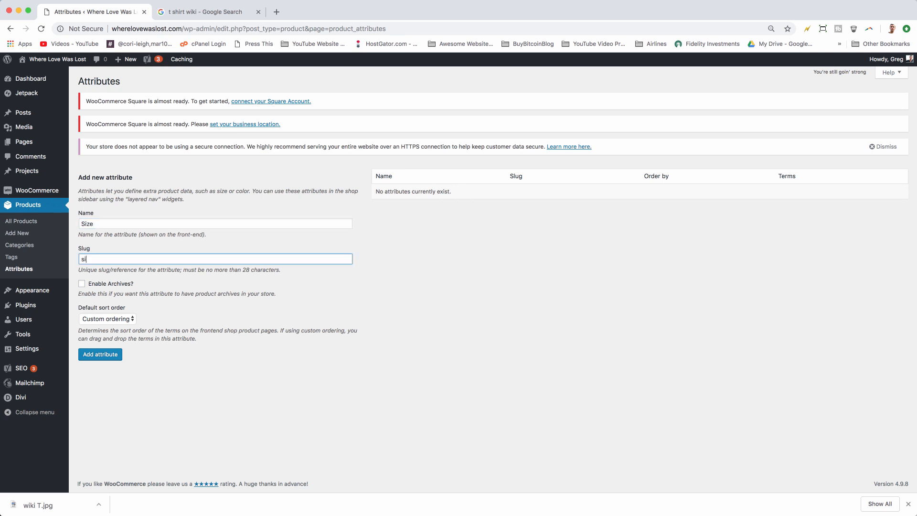
left_click(108, 320)
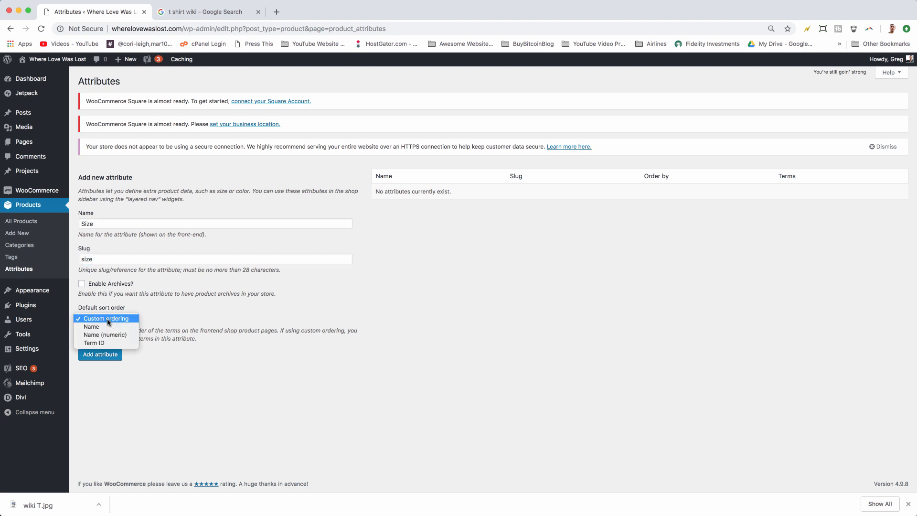
left_click(109, 320)
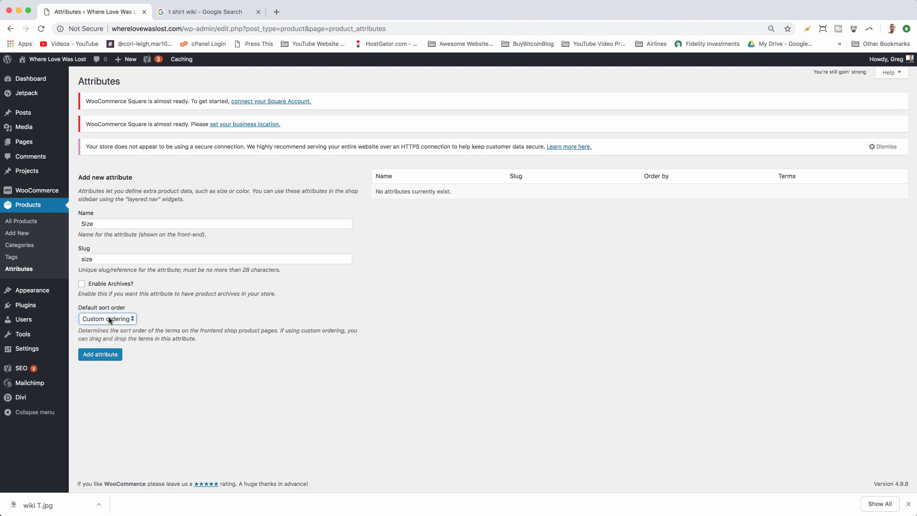
left_click(103, 357)
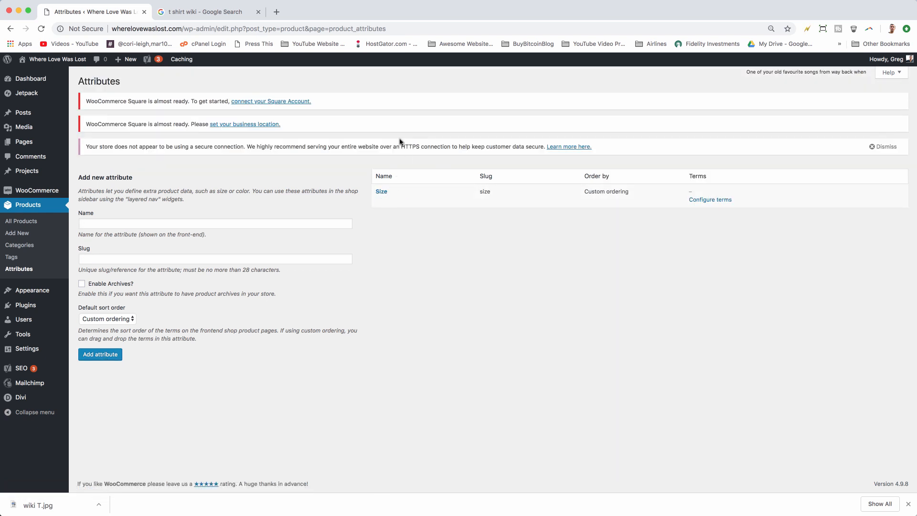
Step: Open the T-Shirt Madness product from the All Products list
left_click(26, 207)
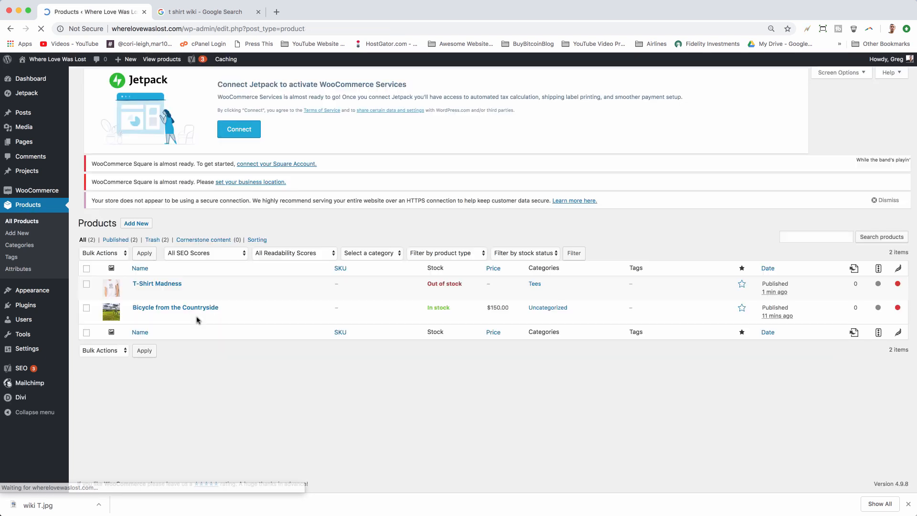
left_click(159, 305)
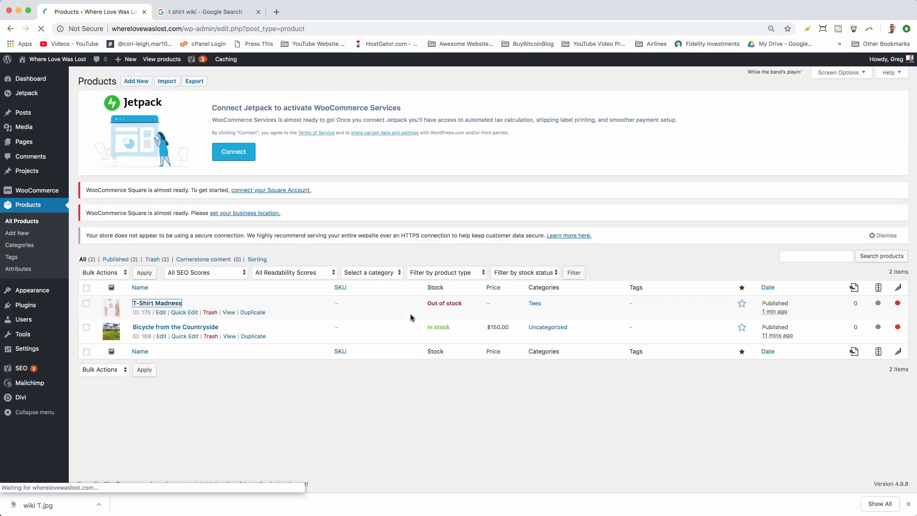
Step: Add the Size attribute to T-Shirt Madness in the product data's attributes section
scroll(286, 296, "down", 5)
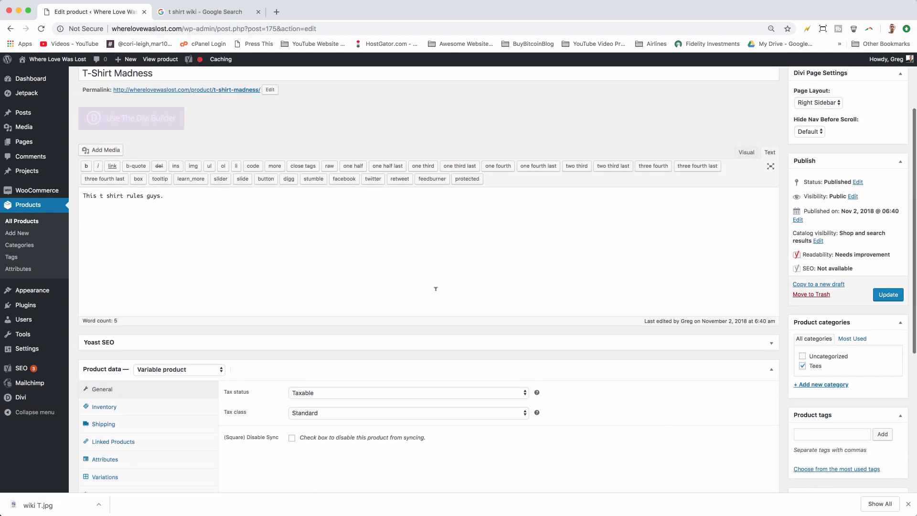
left_click(122, 332)
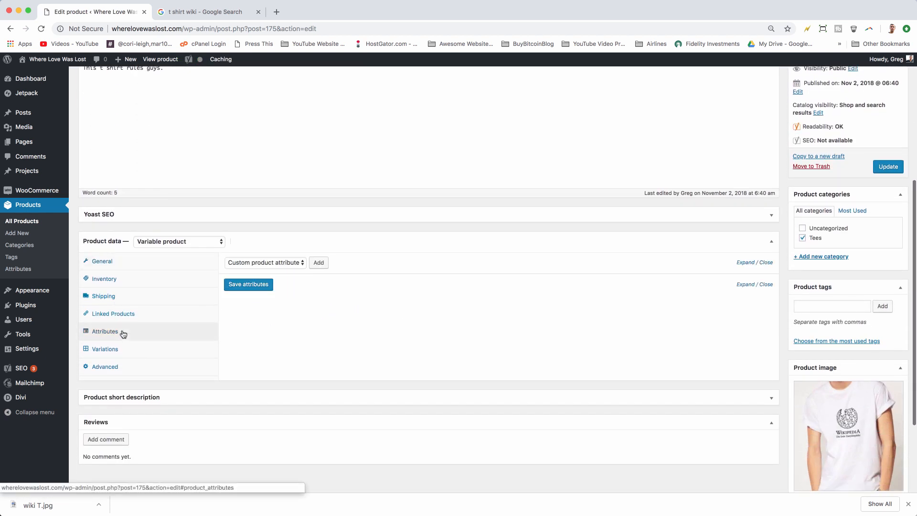
left_click(294, 264)
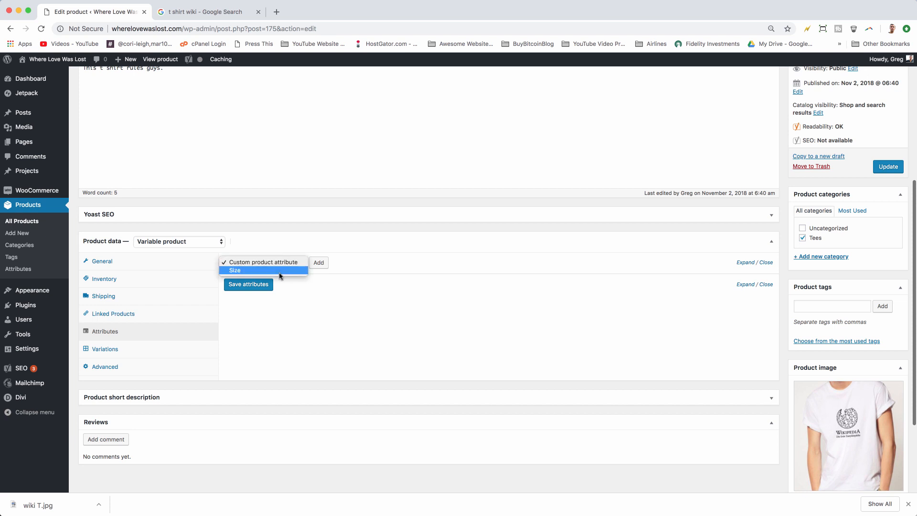
left_click(275, 271)
left_click(318, 263)
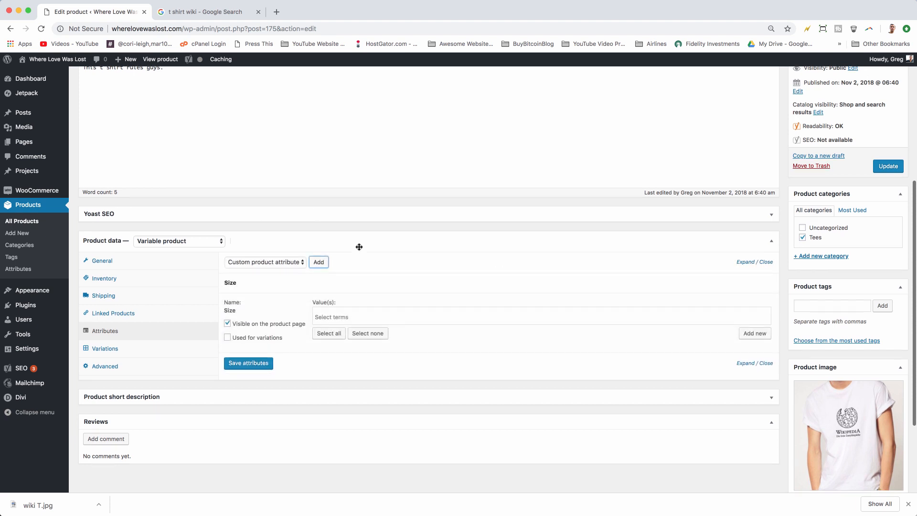
Step: Add new Size terms Small and Medium to the product's attribute values
scroll(353, 258, "down", 2)
left_click(328, 268)
scroll(329, 239, "down", 1)
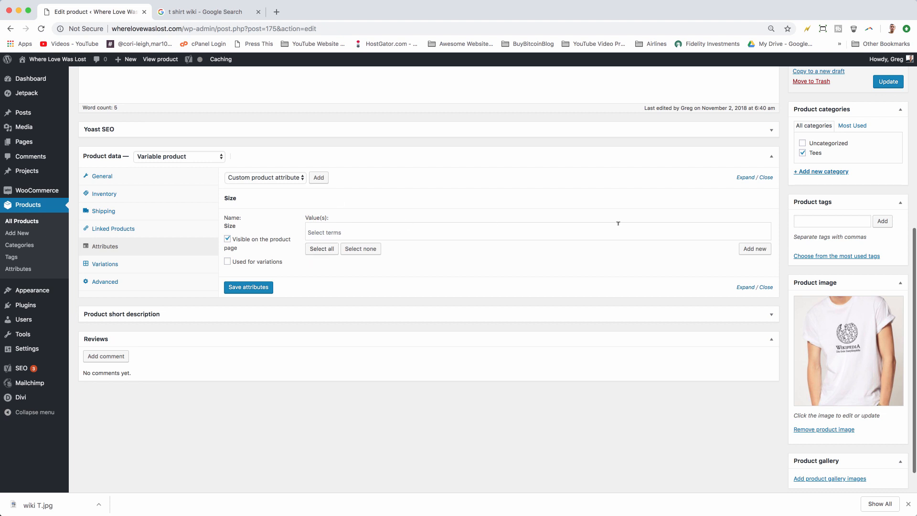
left_click(744, 248)
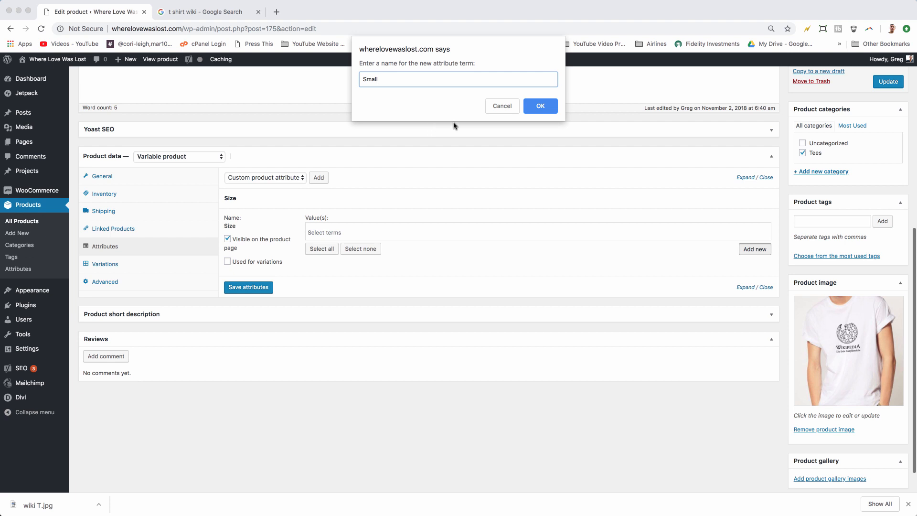
left_click(536, 107)
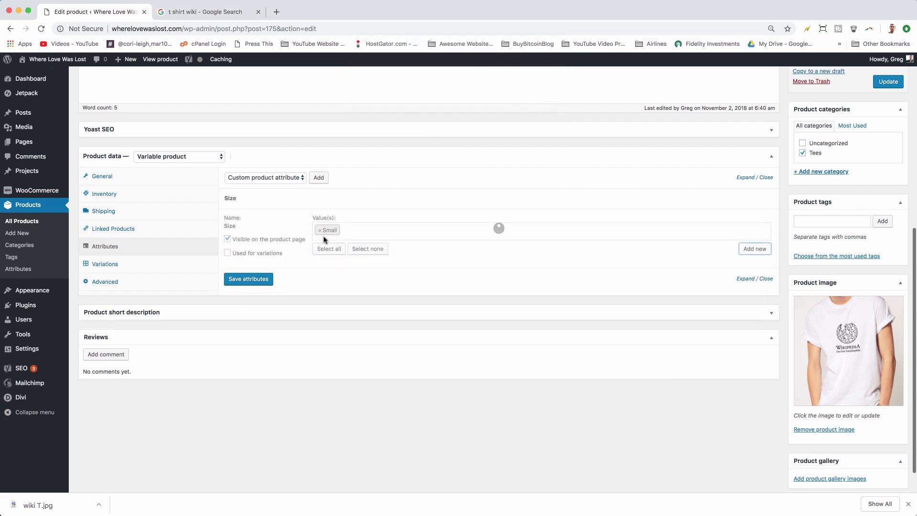
left_click(766, 249)
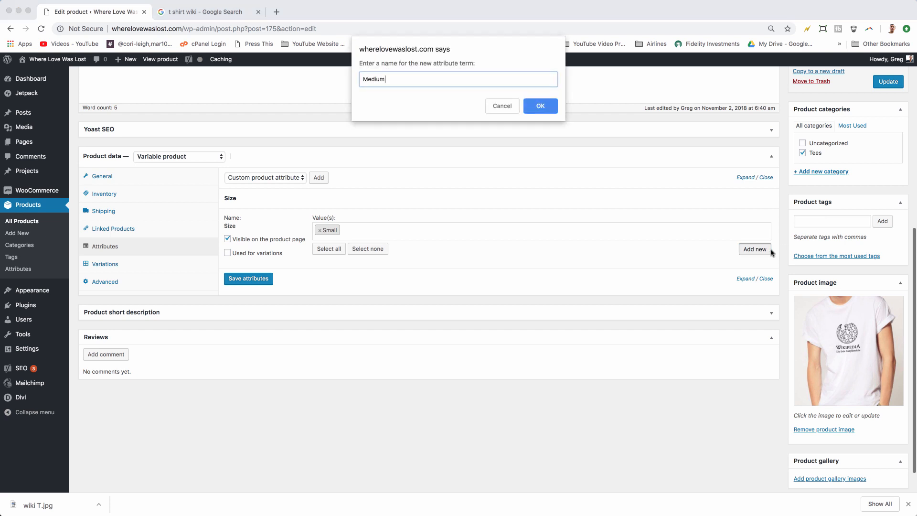
left_click(541, 106)
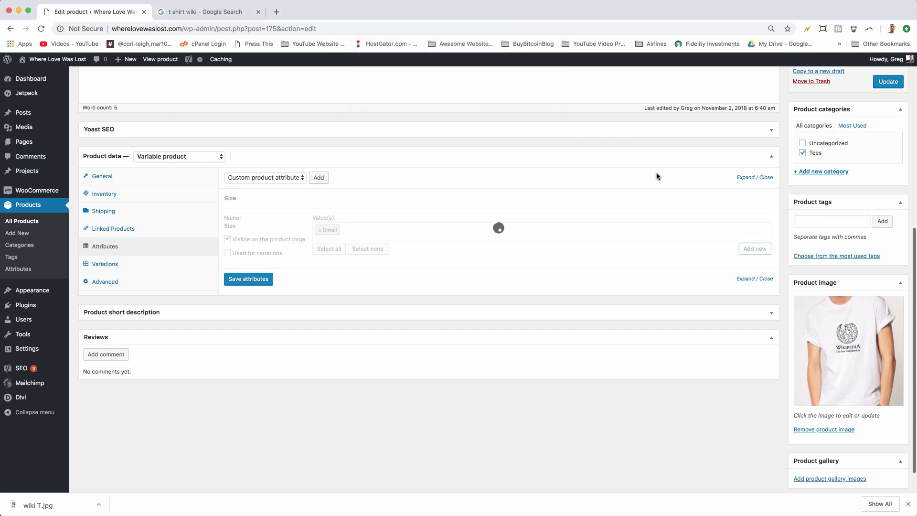
Step: Add new Size terms Marge, Large, Larger and XL to the attribute values
left_click(751, 249)
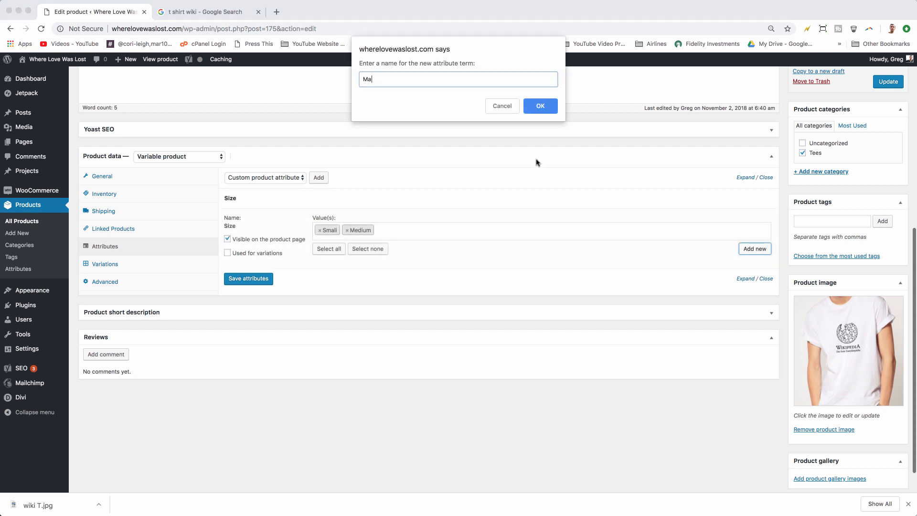
left_click(531, 107)
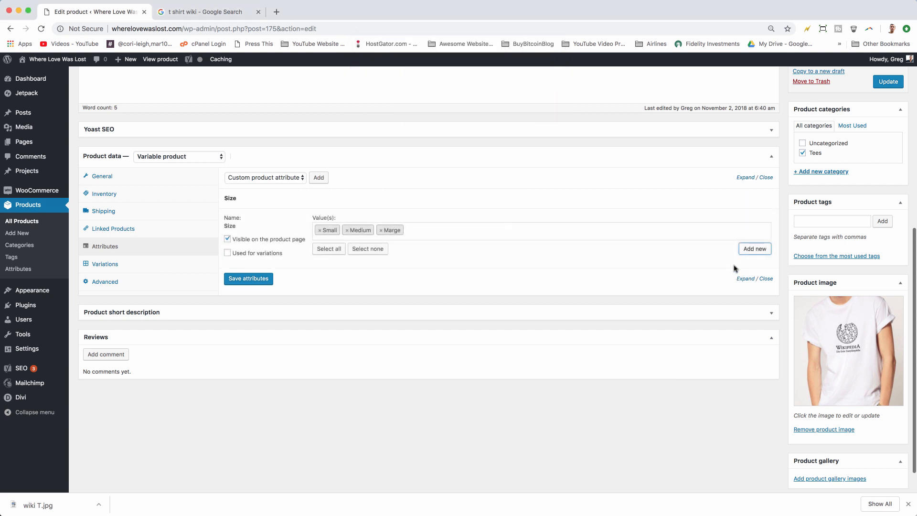
left_click(755, 249)
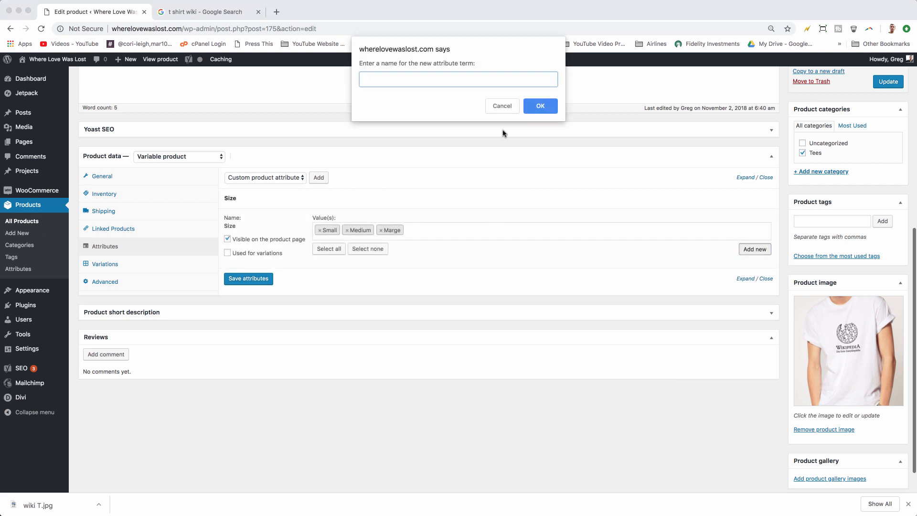
left_click(535, 111)
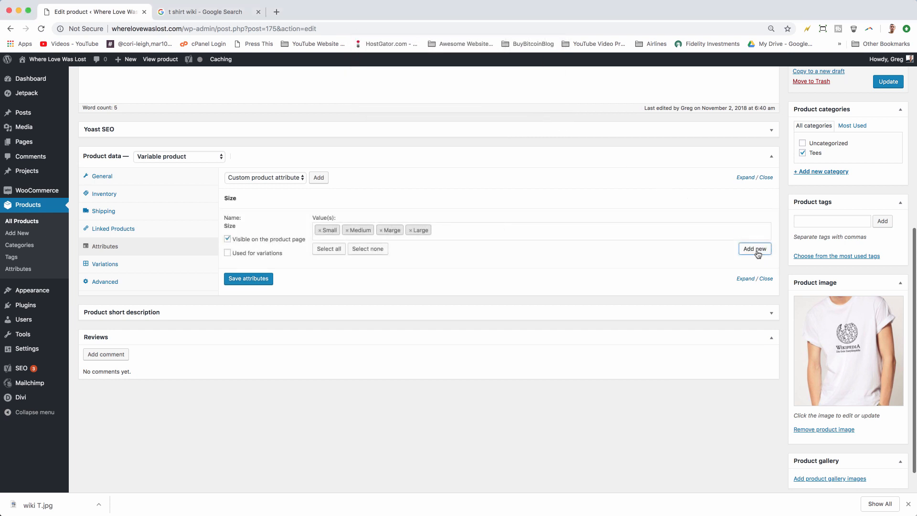
left_click(755, 249)
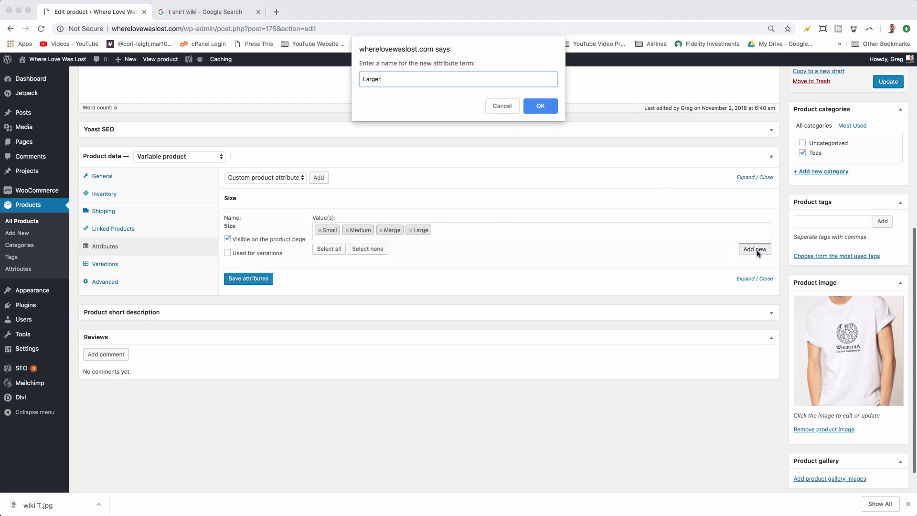
type("Larger")
left_click(536, 104)
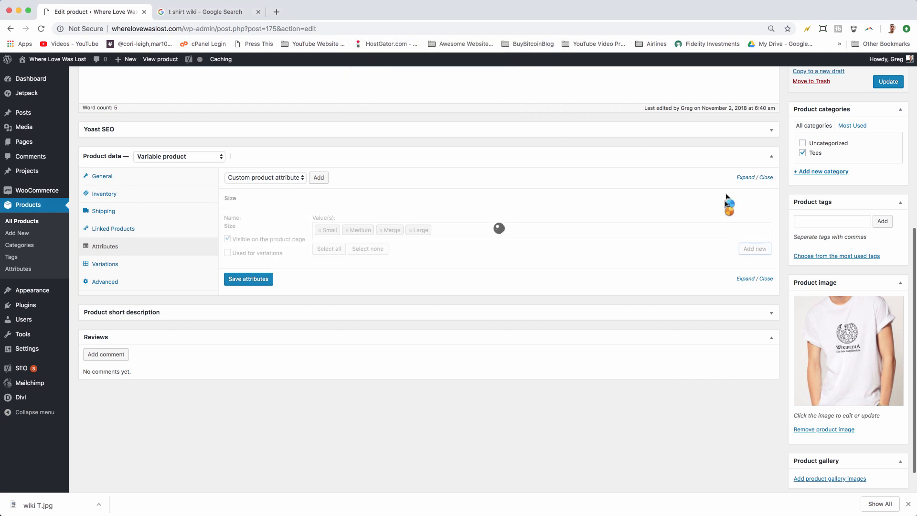
left_click(755, 248)
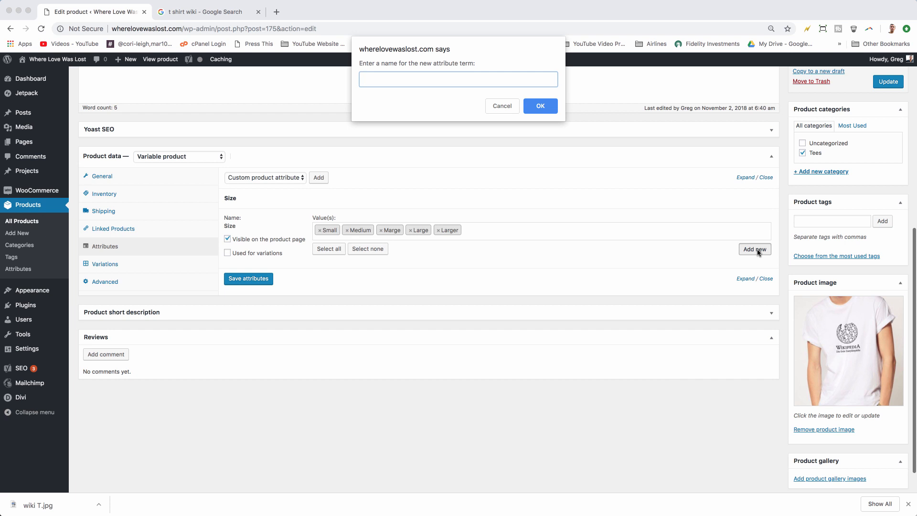
left_click(539, 107)
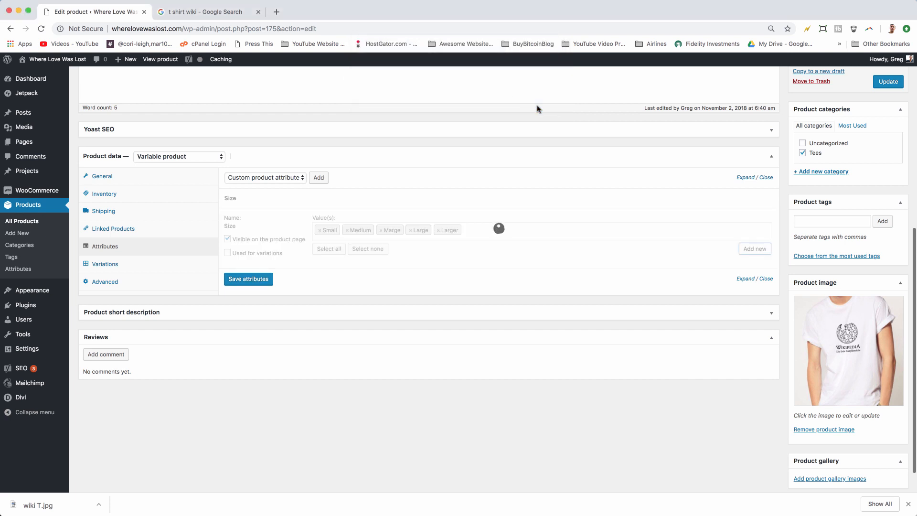
Step: Mark the Size attribute as used for variations and save the attributes
left_click(228, 253)
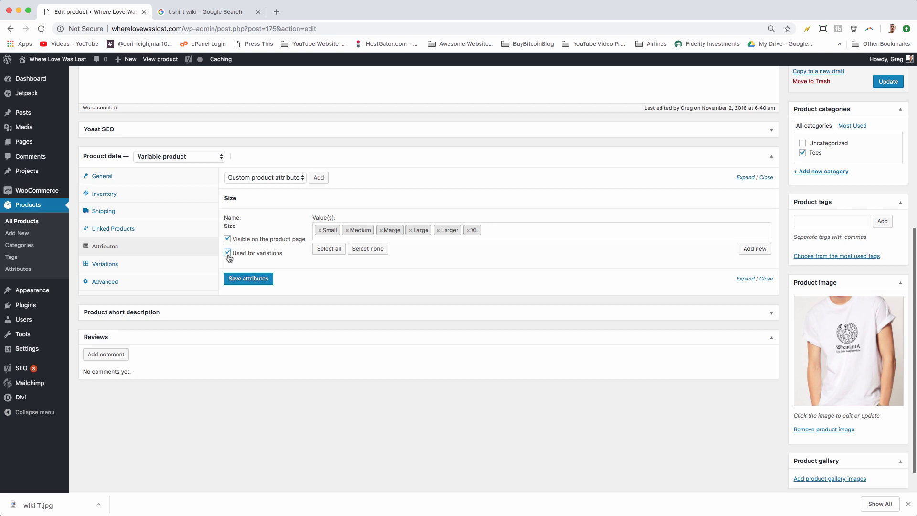
left_click(246, 282)
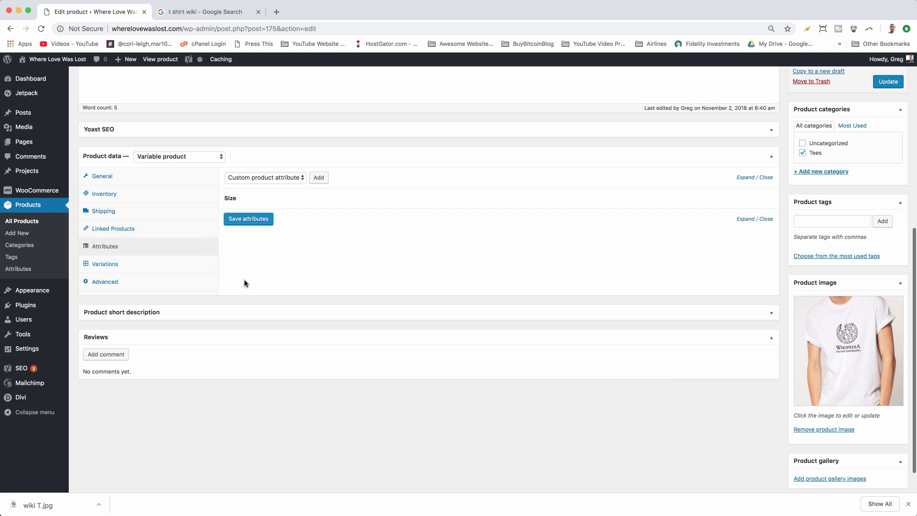
Step: Create product variations from all attributes and confirm the generation
left_click(124, 267)
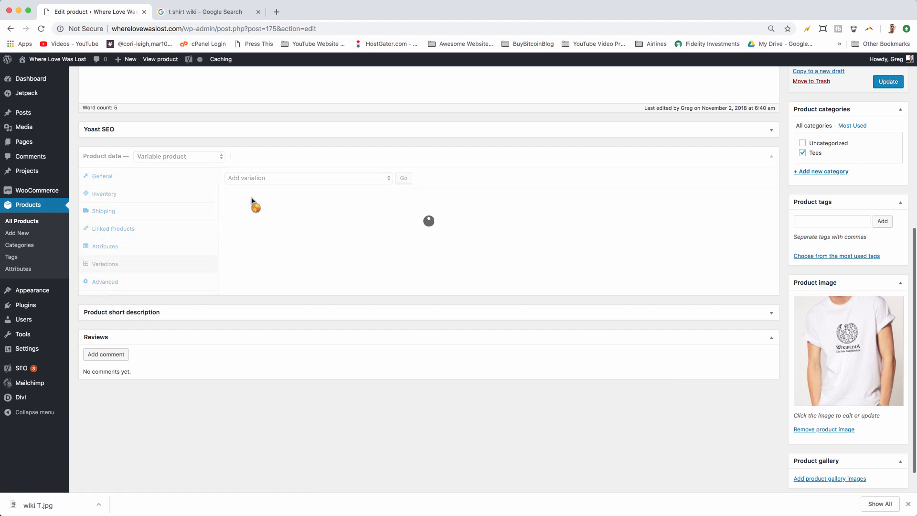
left_click(347, 180)
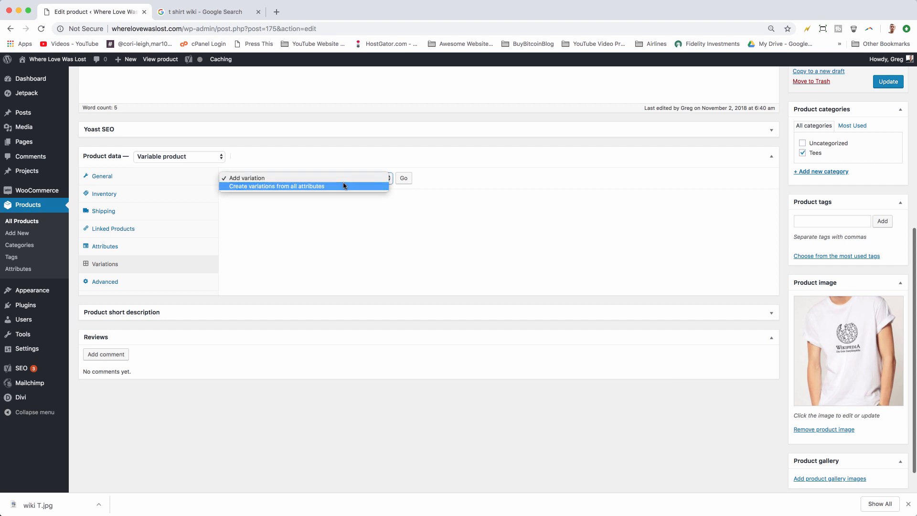
left_click(344, 186)
left_click(403, 178)
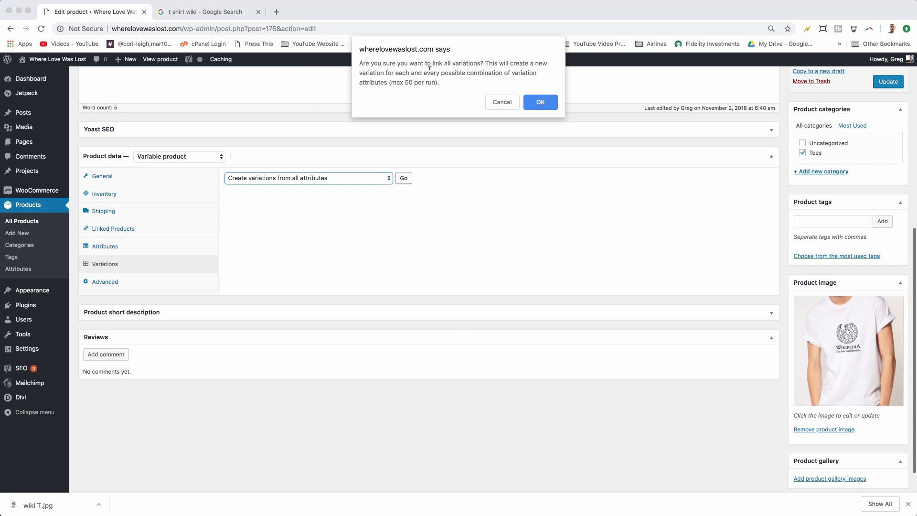
left_click(540, 103)
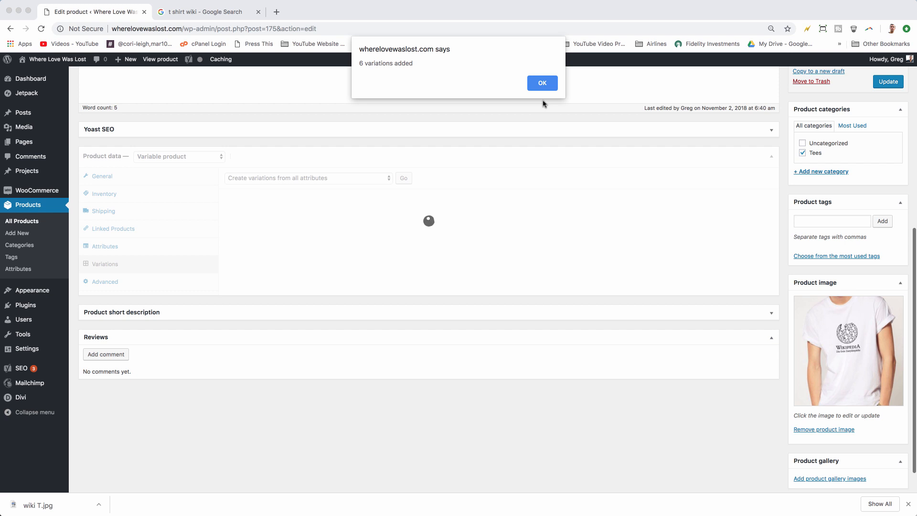
left_click(542, 82)
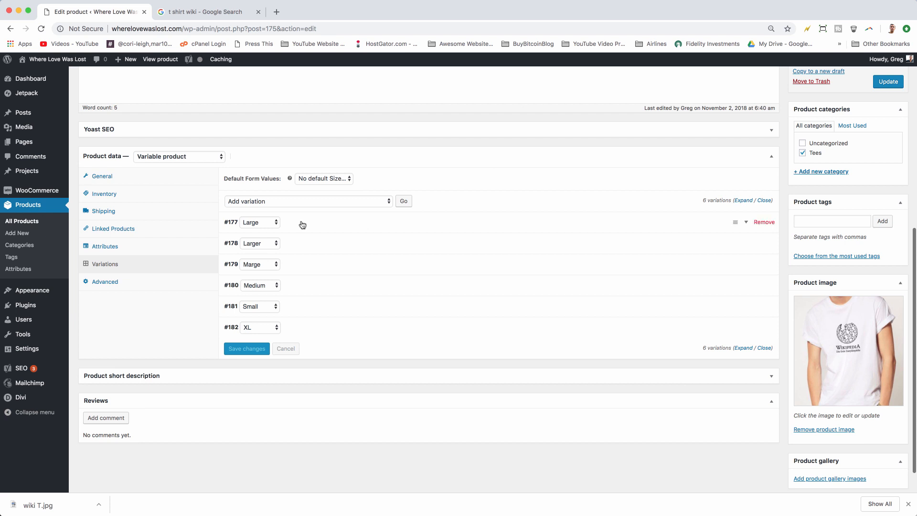
Step: Set the regular price to 15 for the Large variation and 20 for the Larger variation
left_click(371, 221)
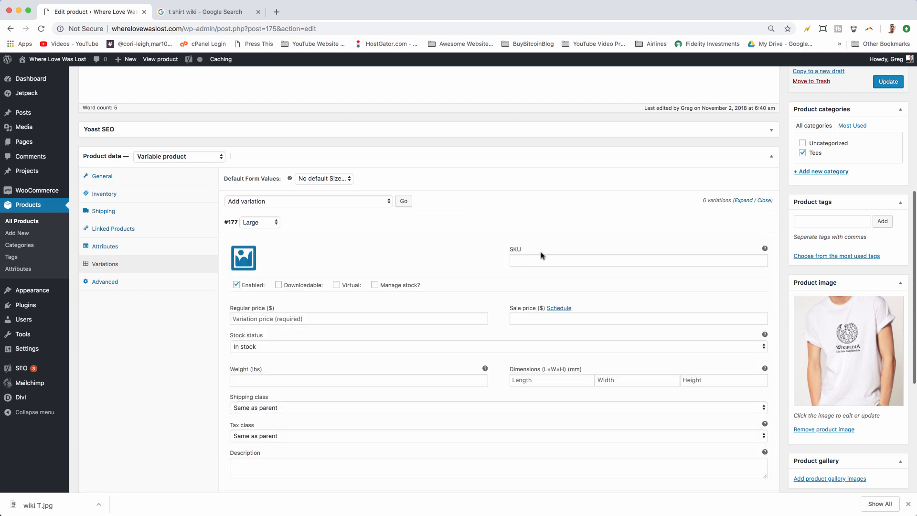
left_click(262, 317)
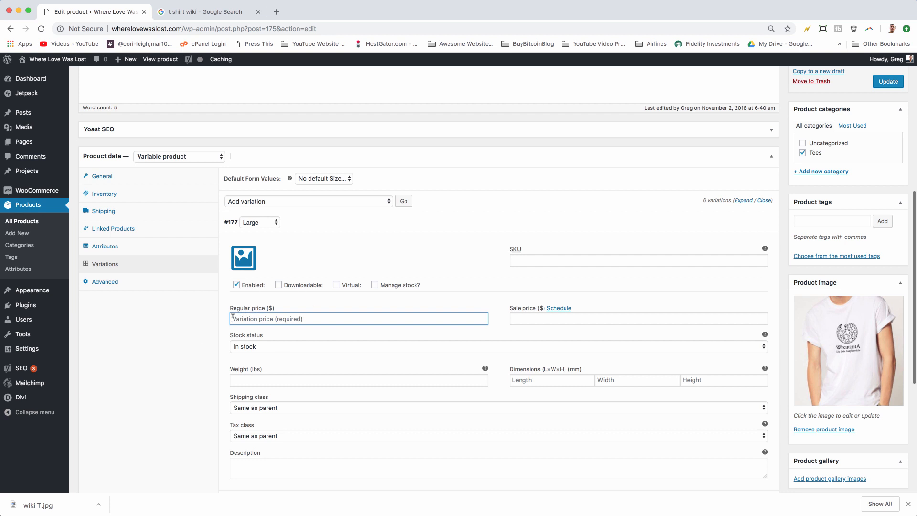
type("15")
scroll(249, 317, "down", 1)
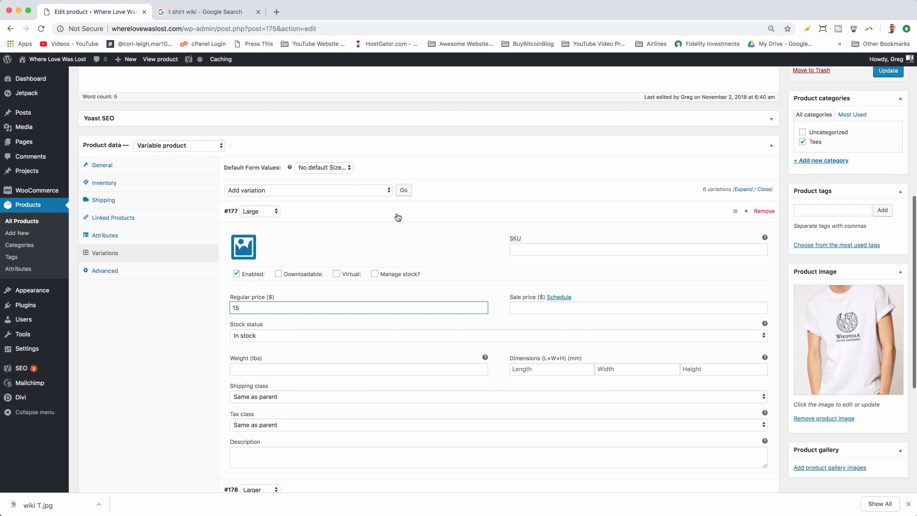
left_click(504, 213)
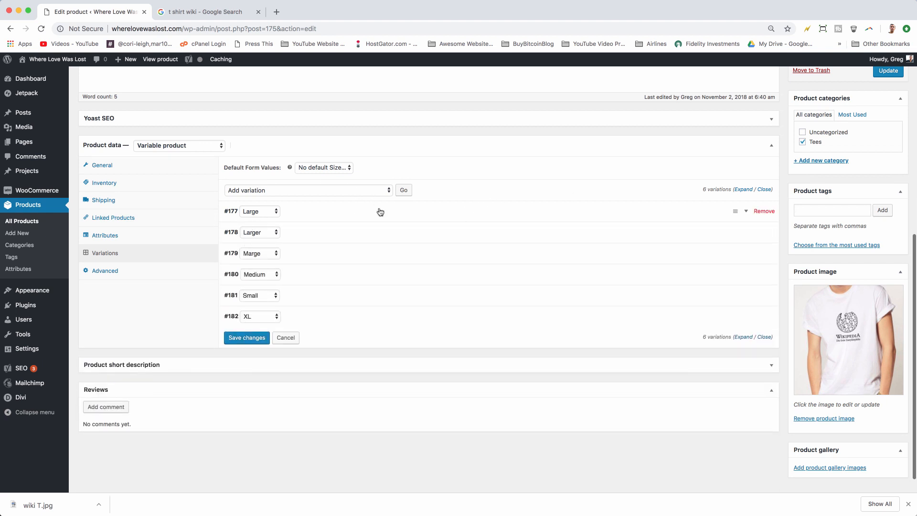
left_click(312, 234)
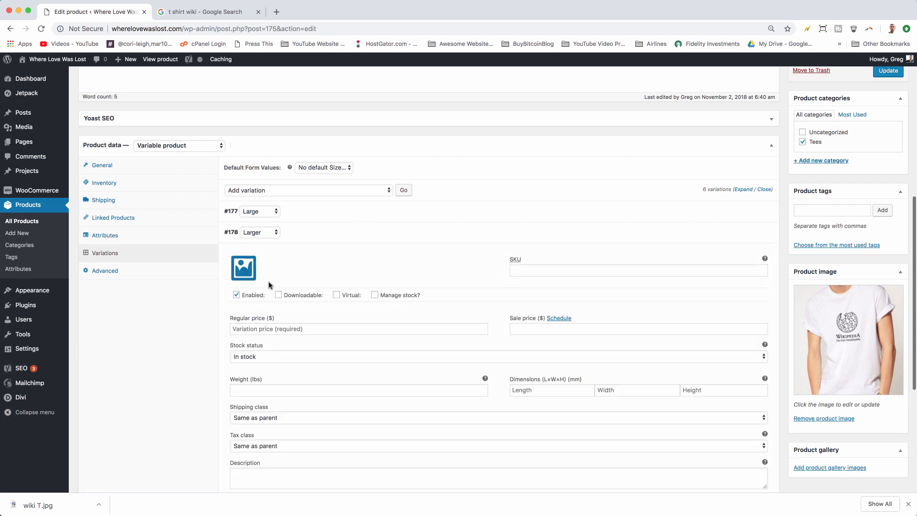
left_click(257, 327)
type("20")
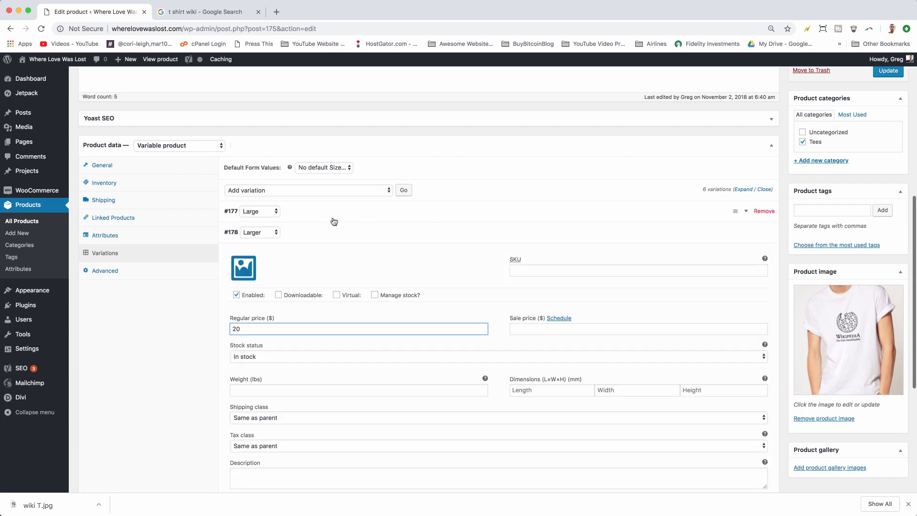
left_click(337, 235)
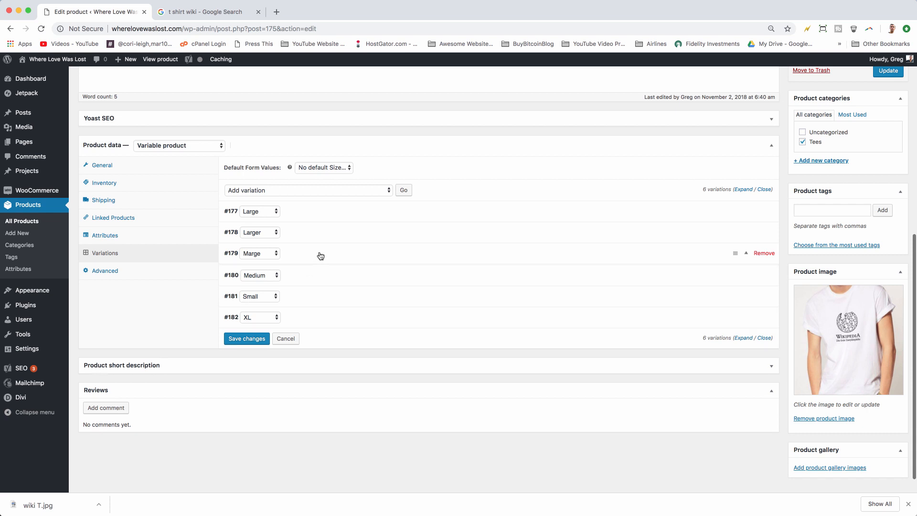
Step: Set the regular price to 10 for both the Marge and Medium variations
left_click(319, 255)
left_click(267, 349)
type("10")
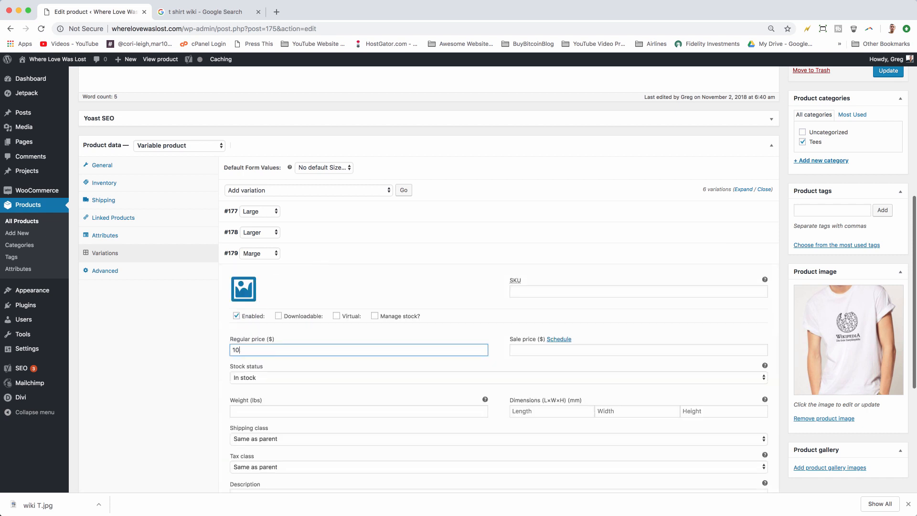
left_click(343, 253)
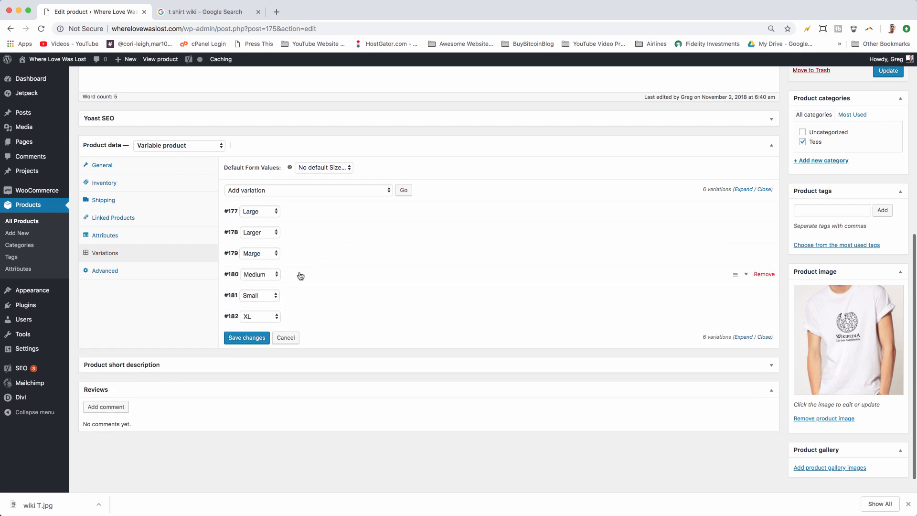
left_click(300, 276)
left_click(245, 364)
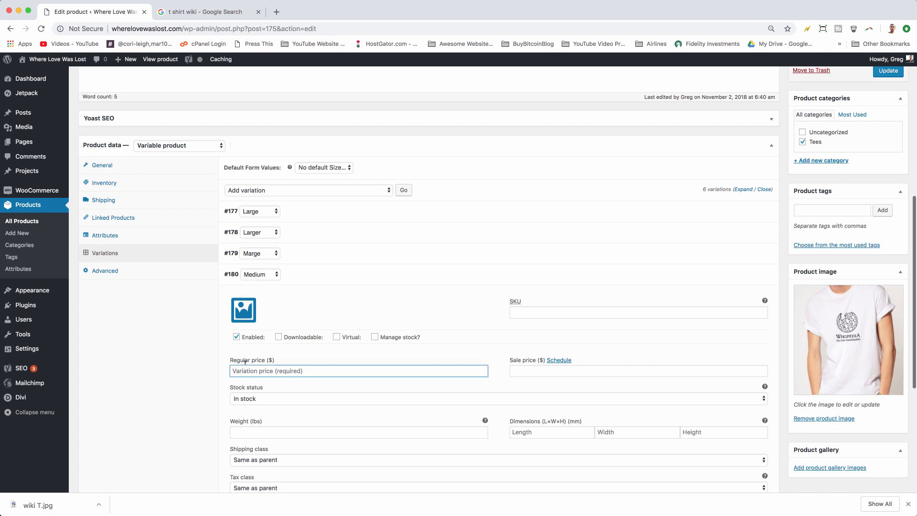
type("10")
left_click(348, 282)
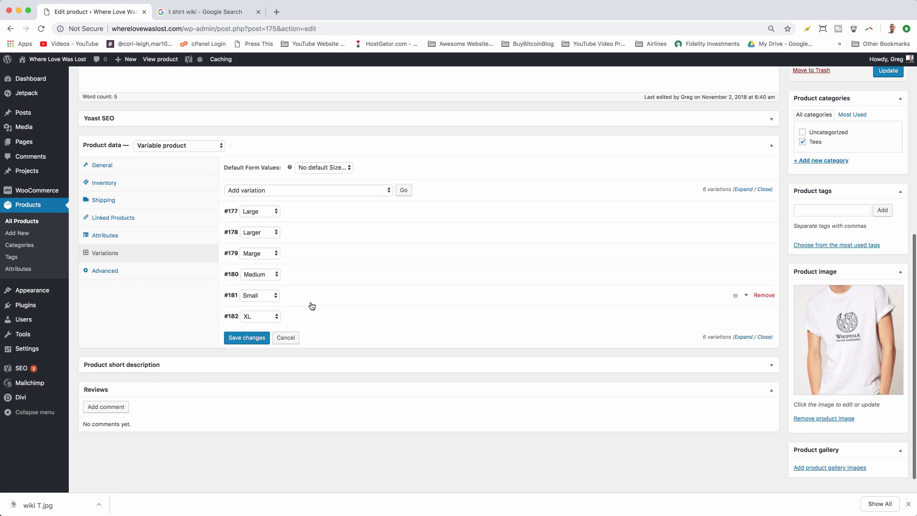
Step: Set the regular price to 5 for the Small variation and 25 for the XL variation
left_click(312, 304)
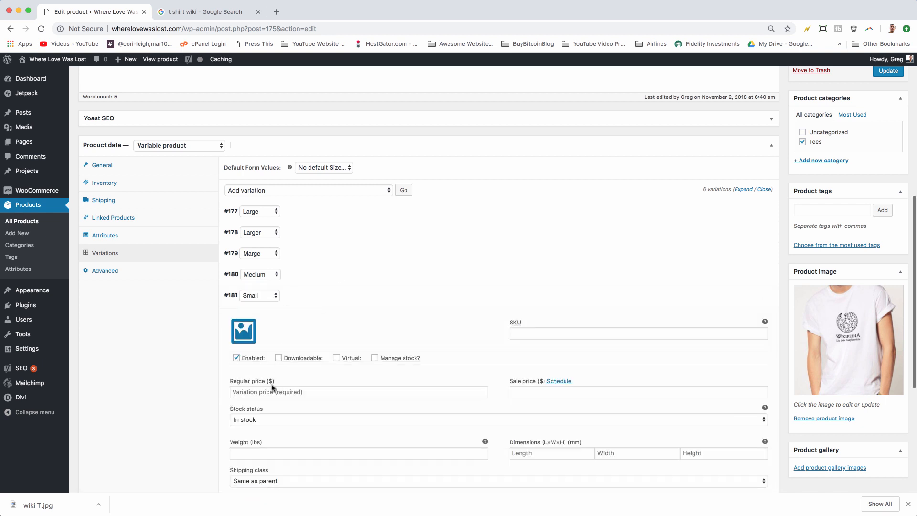
left_click(269, 388)
type("5")
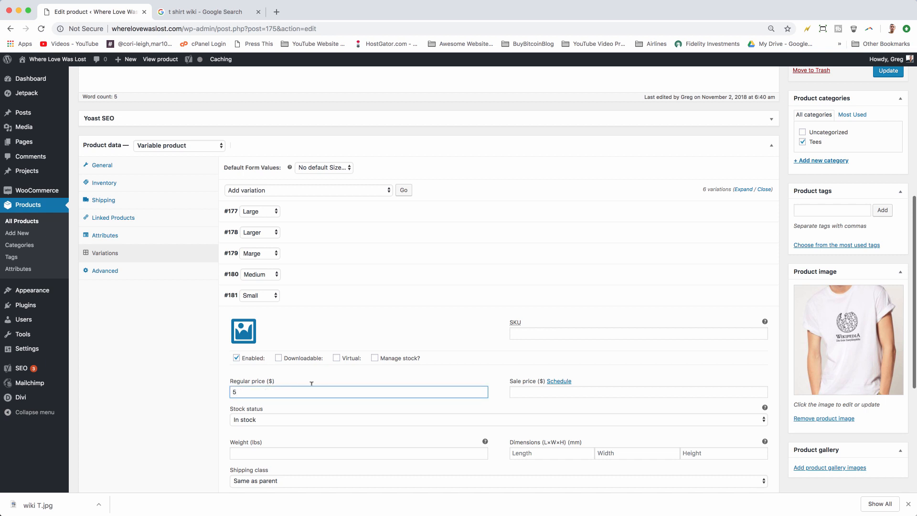
scroll(275, 325, "down", 1)
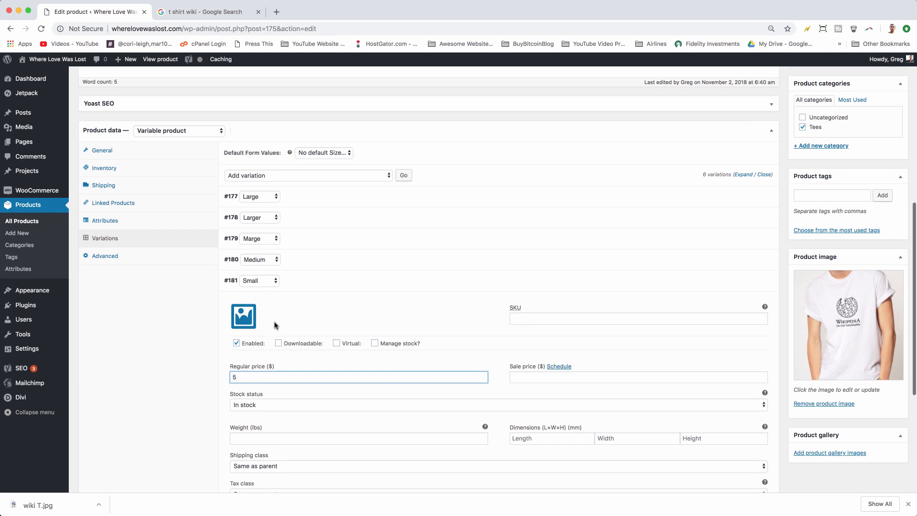
left_click(403, 281)
left_click(329, 305)
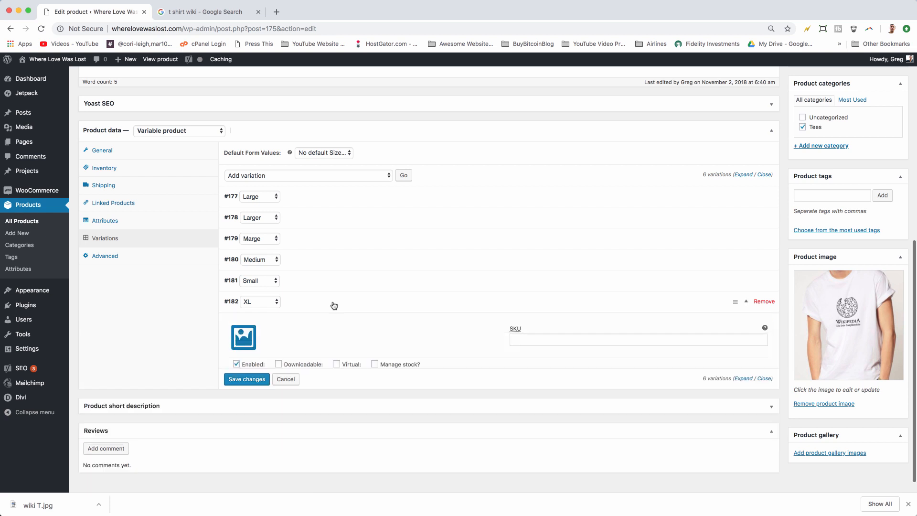
left_click(255, 396)
type("25")
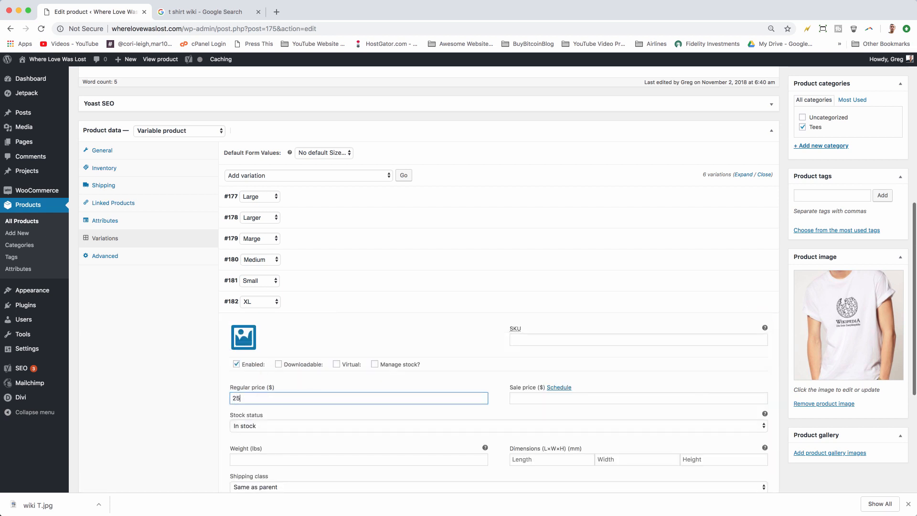
left_click(388, 302)
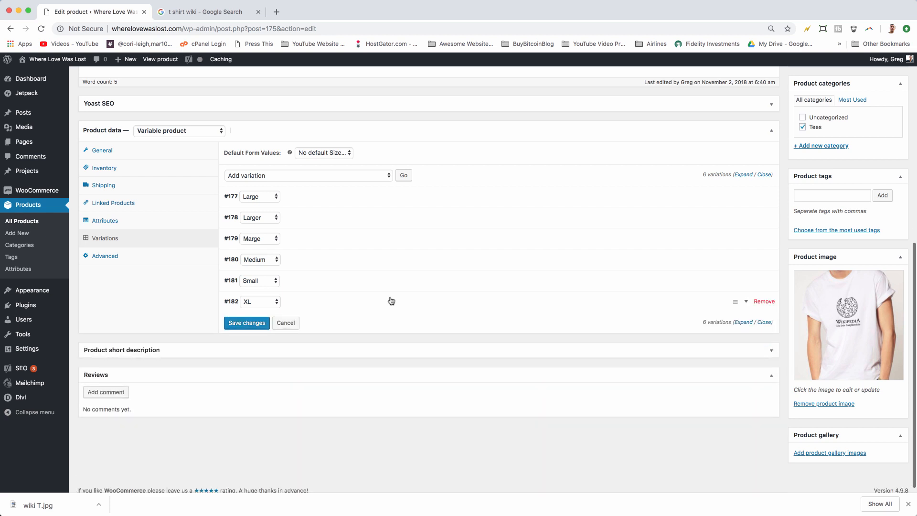
Step: Reorder the variations so XL comes first and Larger precedes Large, then save the variation changes
mouse_move(735, 301)
left_mouse_down()
mouse_move(740, 182)
mouse_move(729, 287)
left_mouse_up()
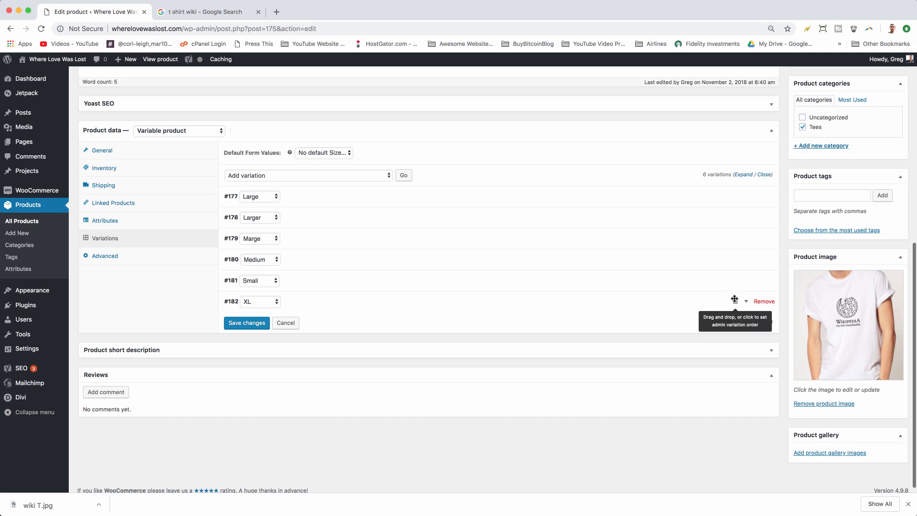
left_click_drag(736, 300, 744, 187)
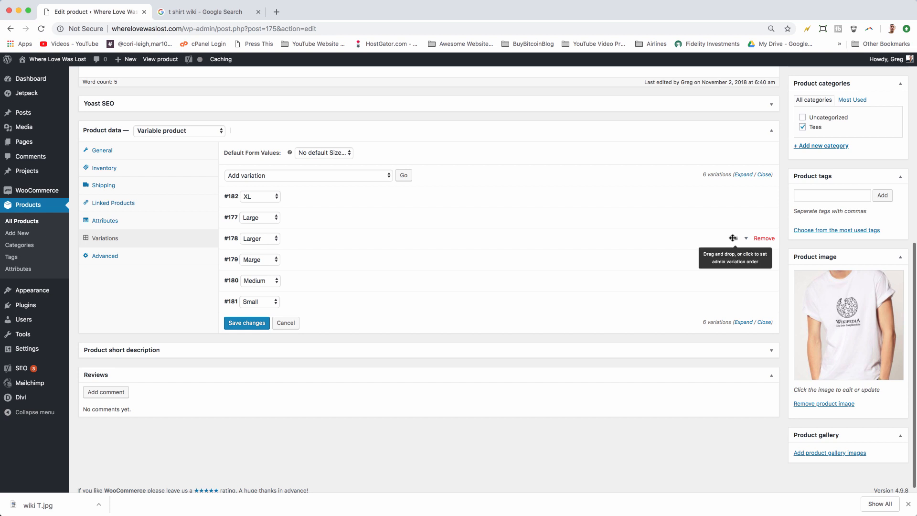
left_click_drag(733, 239, 737, 213)
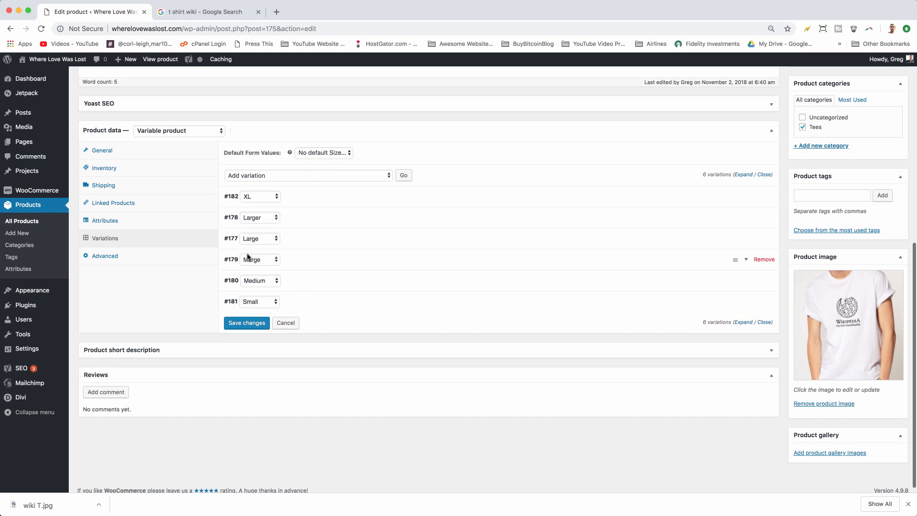
left_click(241, 324)
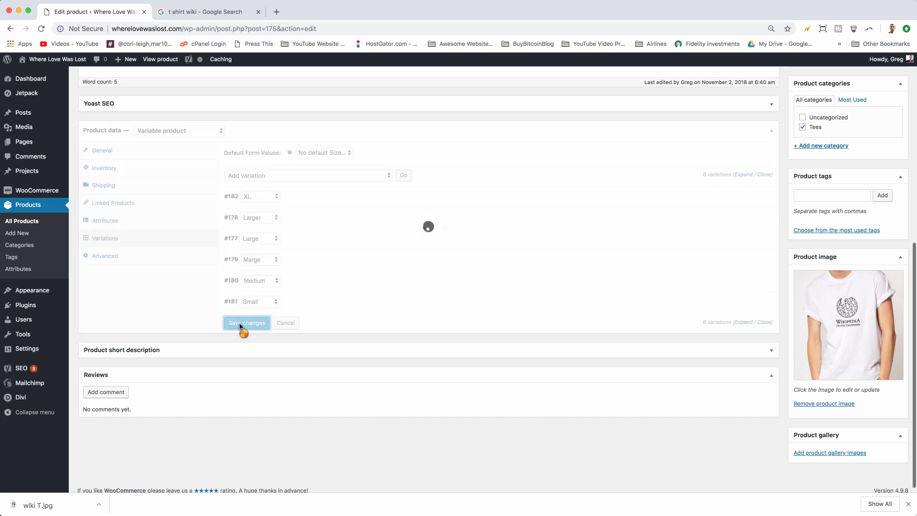
Step: Update the T-Shirt Madness product and open it on the storefront
scroll(473, 391, "up", 7)
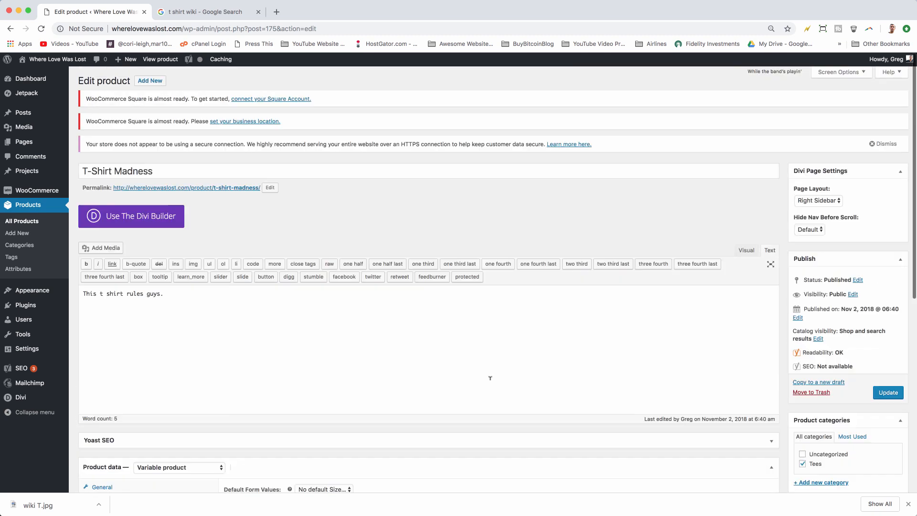
left_click(888, 394)
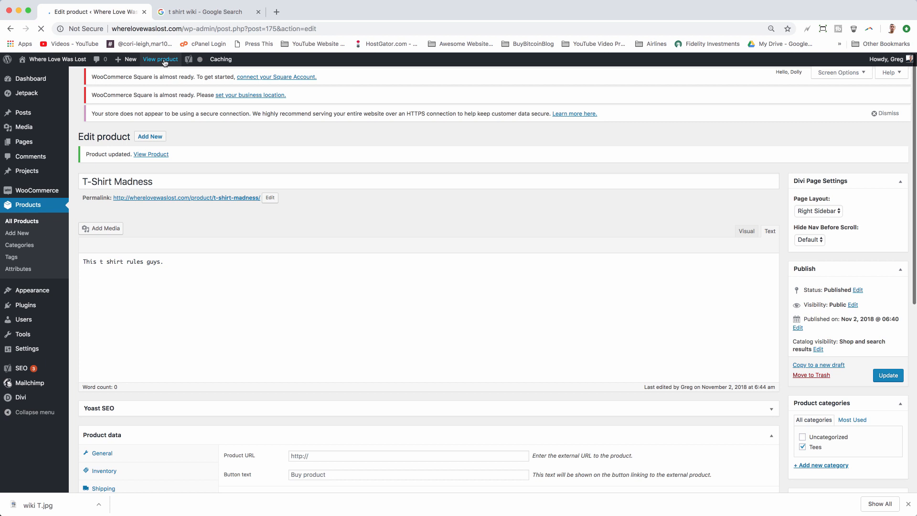
left_click(165, 63)
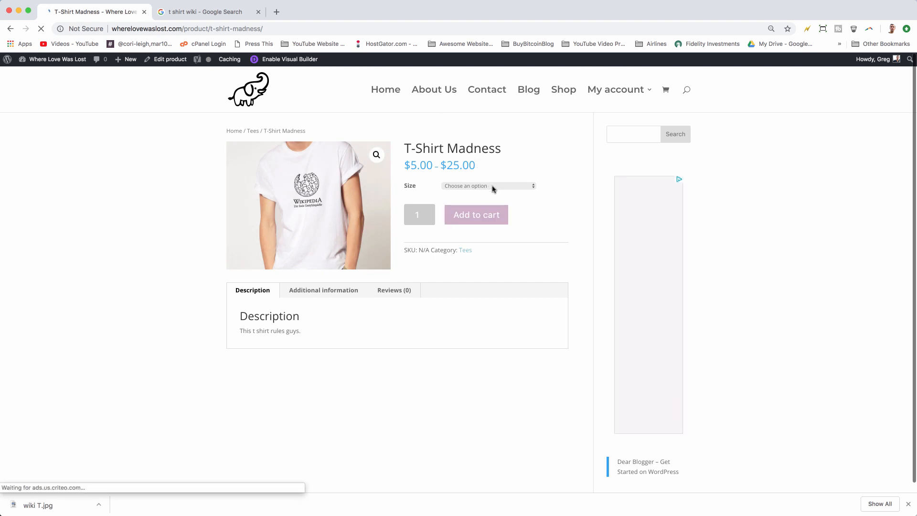
Step: Choose the Marge size, switch to Medium, and add the T-shirt to the cart
left_click(493, 188)
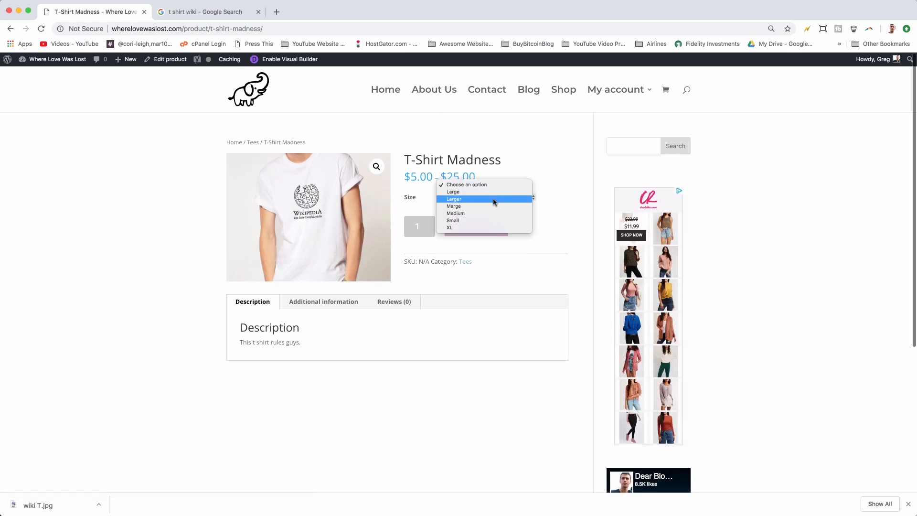
left_click(495, 206)
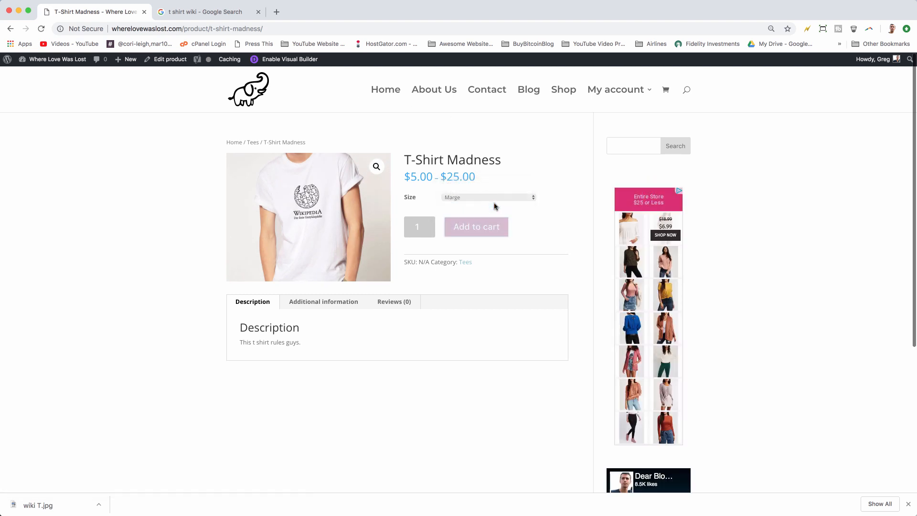
left_click(475, 198)
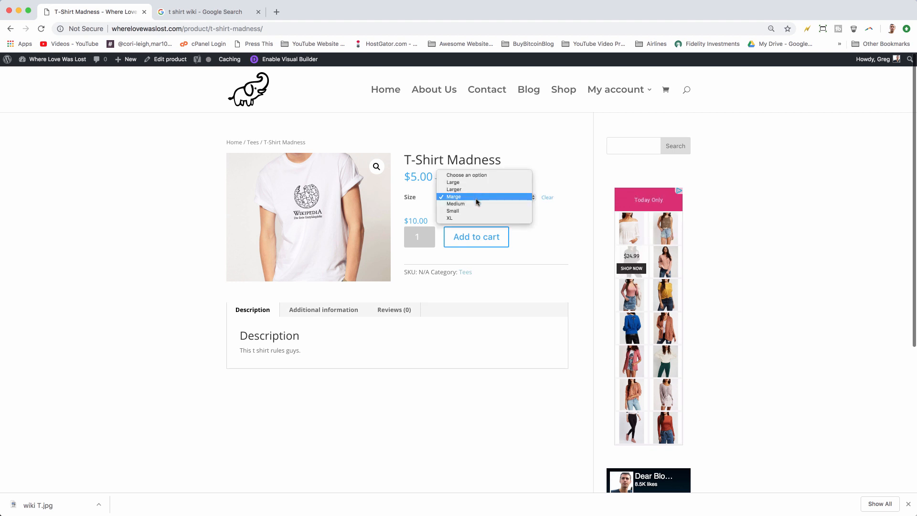
left_click(477, 204)
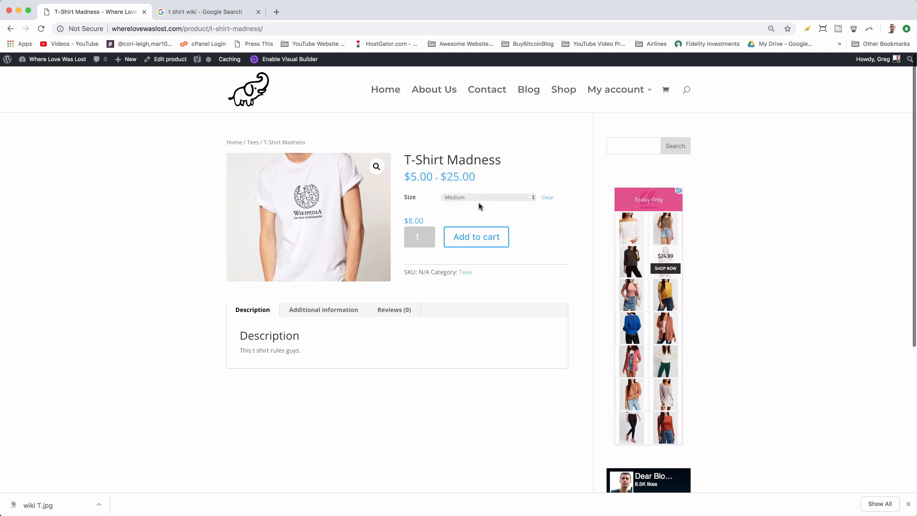
left_click(479, 232)
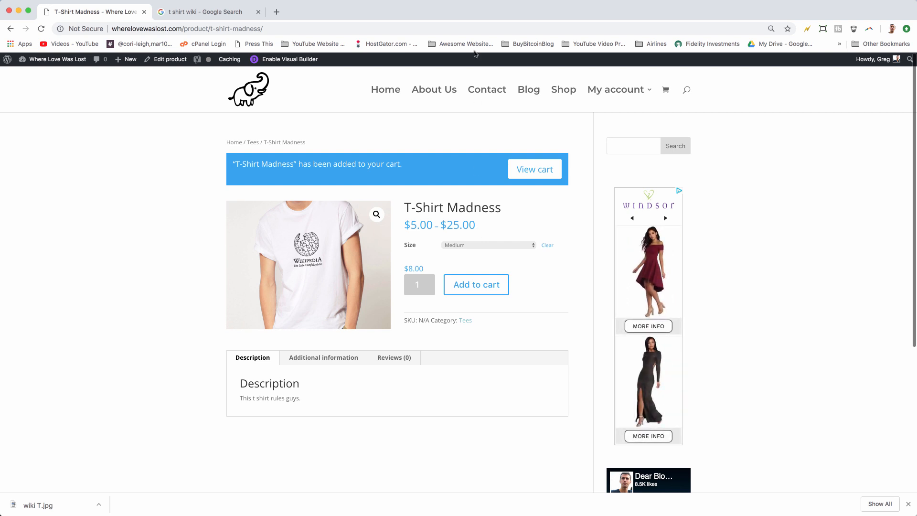
mouse_move(610, 91)
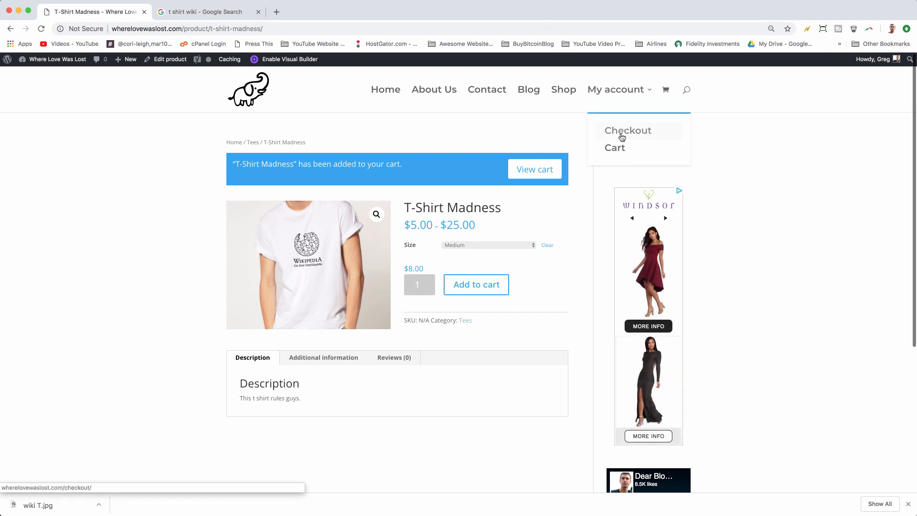